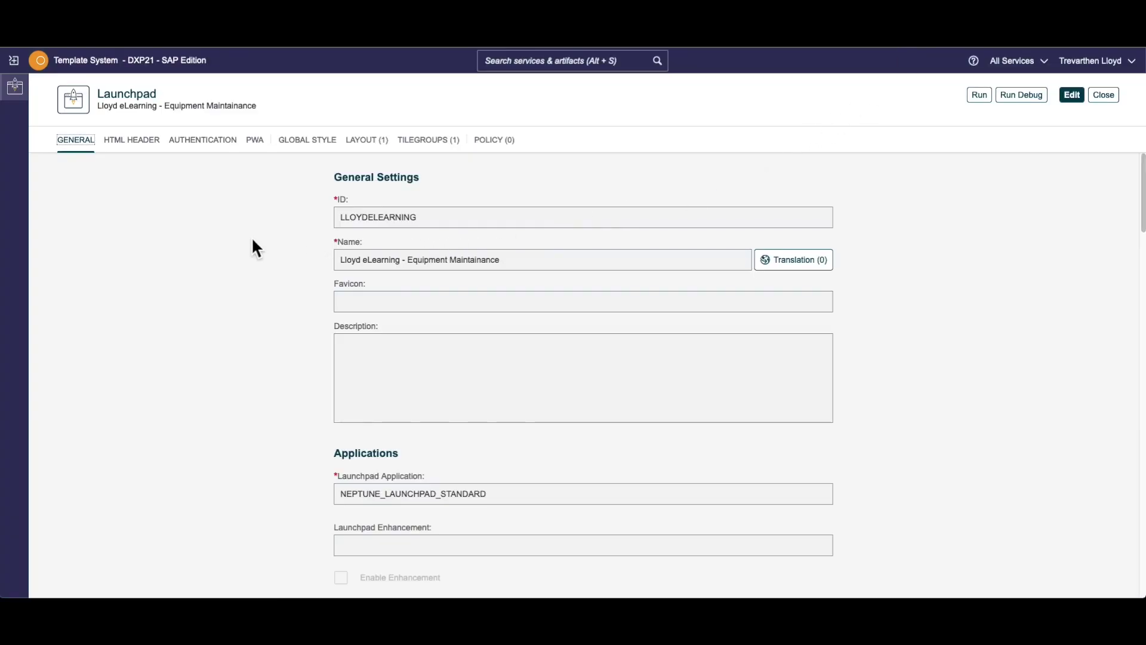
Step: Preview the launchpad's Neptune Quartz Light layout and inspect its general settings, theme and presets
click(382, 153)
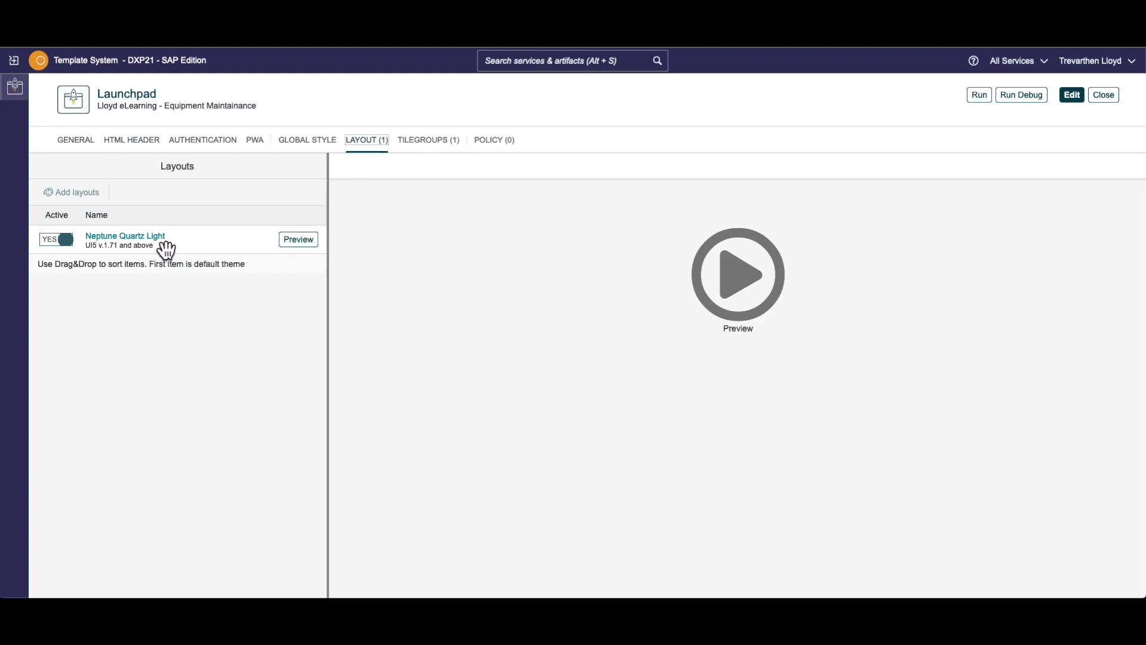
click(298, 241)
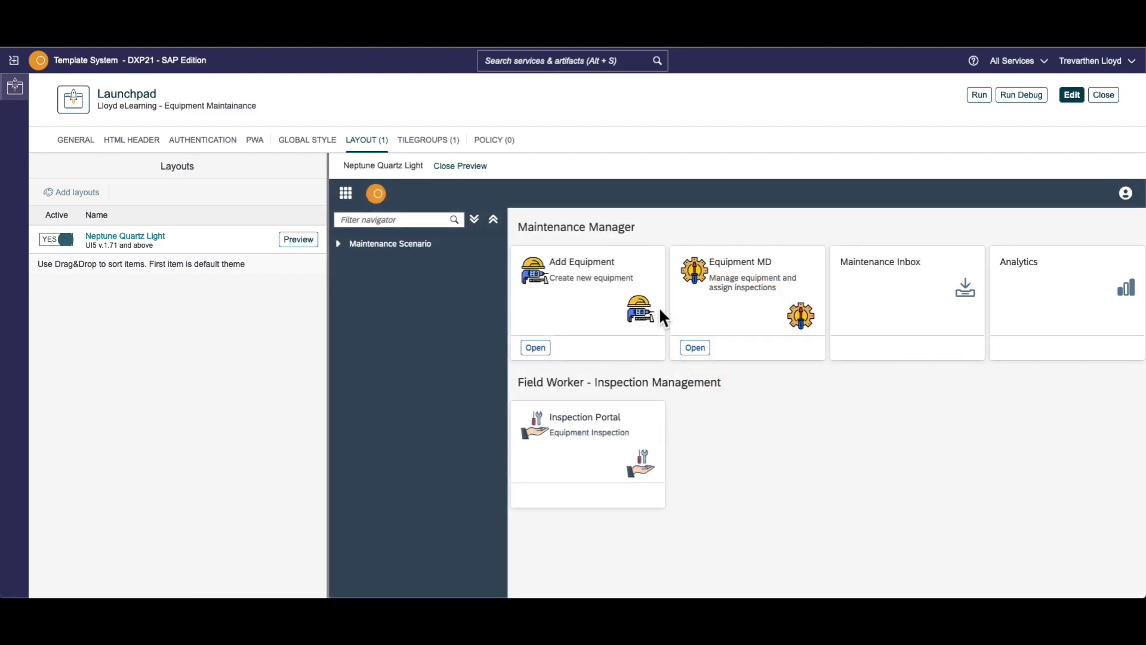
click(142, 245)
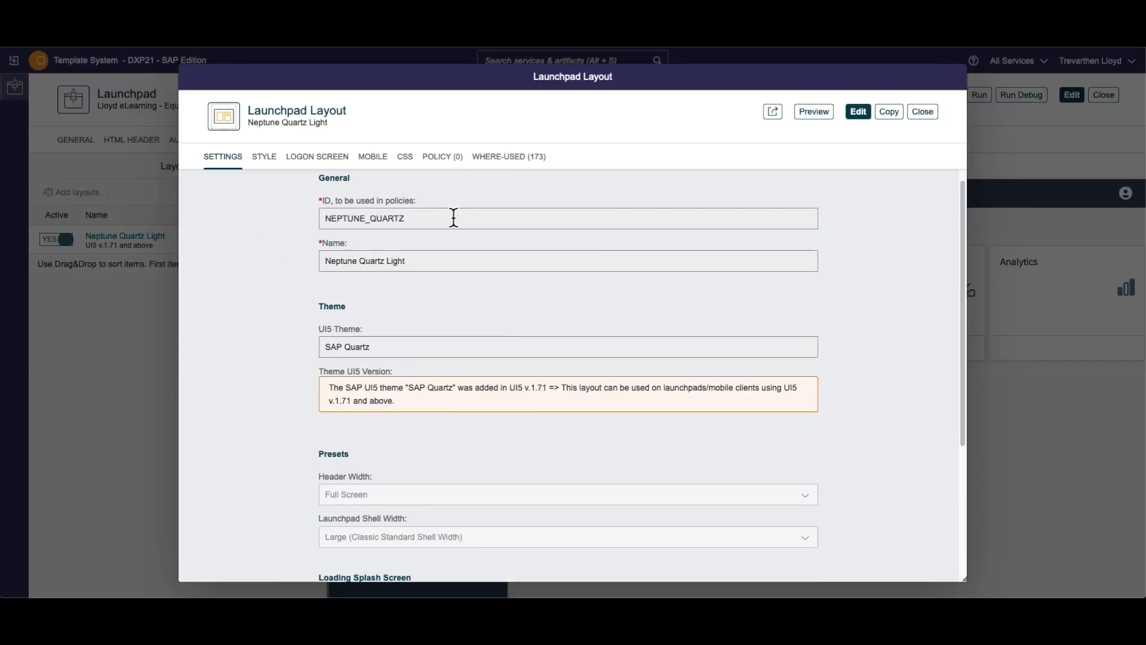
scroll(454, 217, up, 1)
click(923, 112)
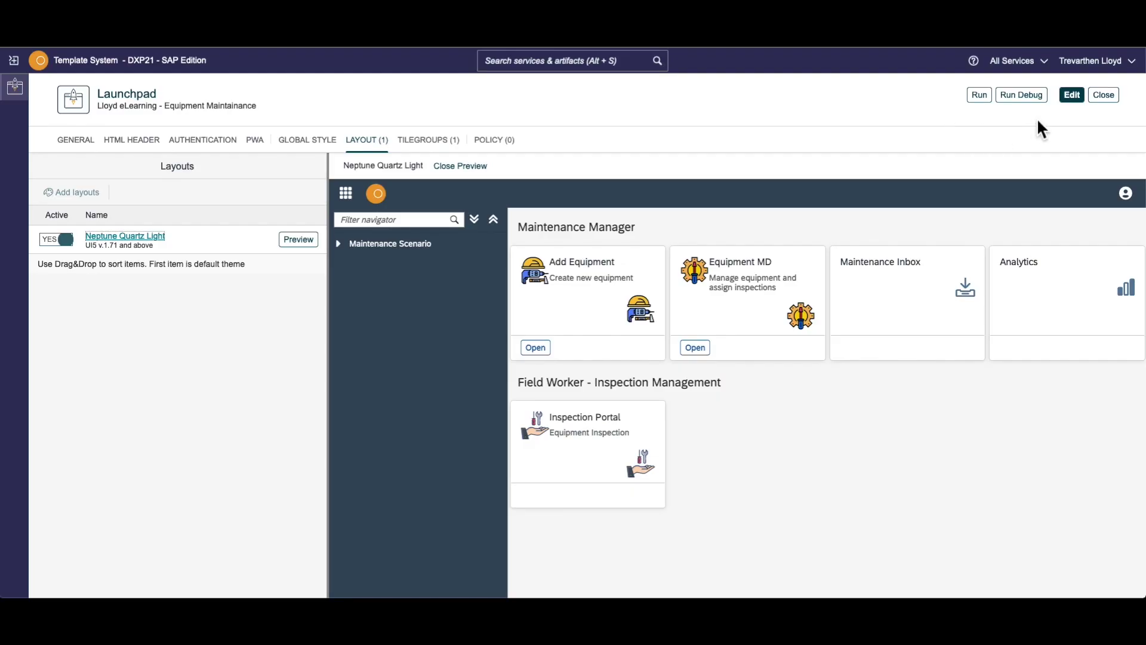
Step: Put the launchpad into edit mode and look through the system and customer layouts available to add
click(1072, 97)
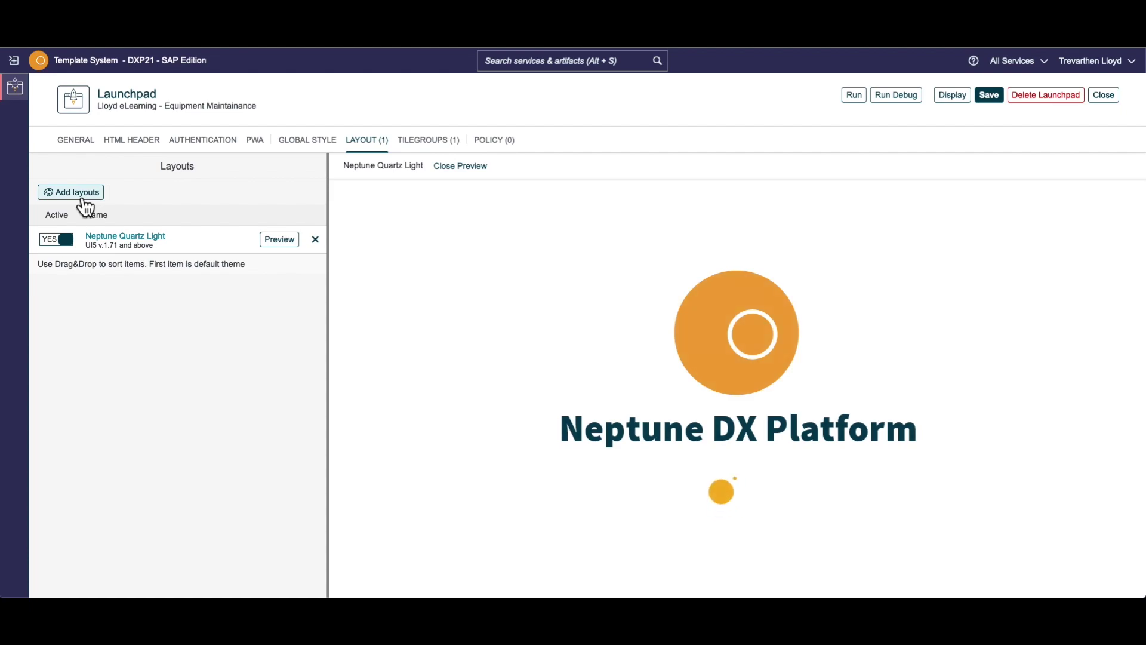
click(76, 192)
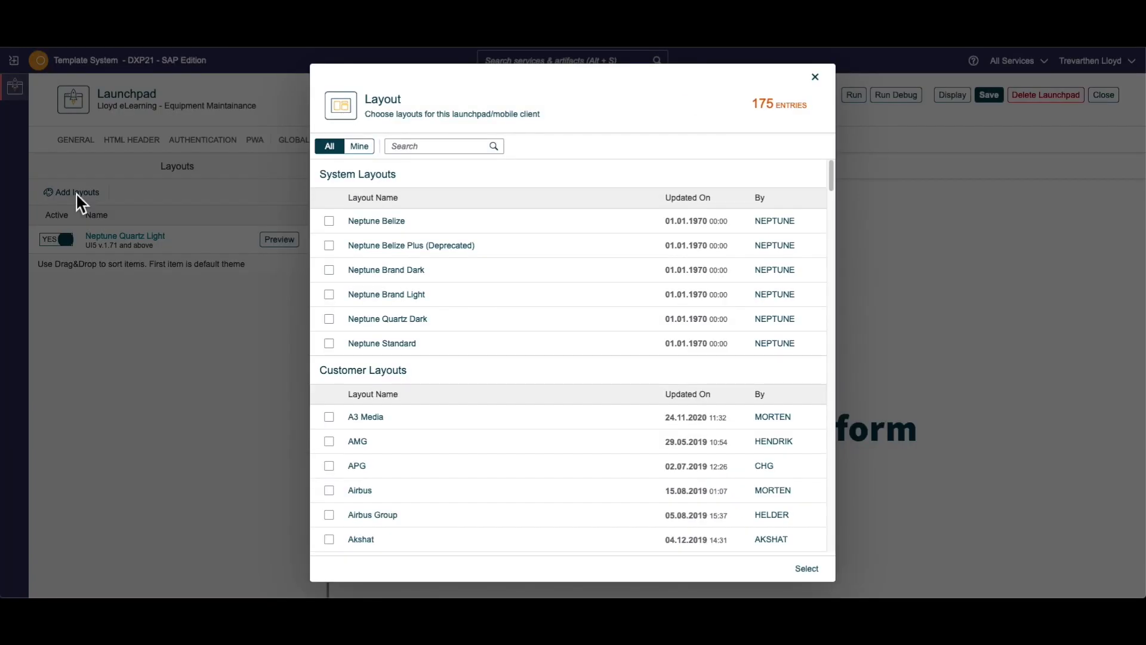
scroll(407, 219, down, 1)
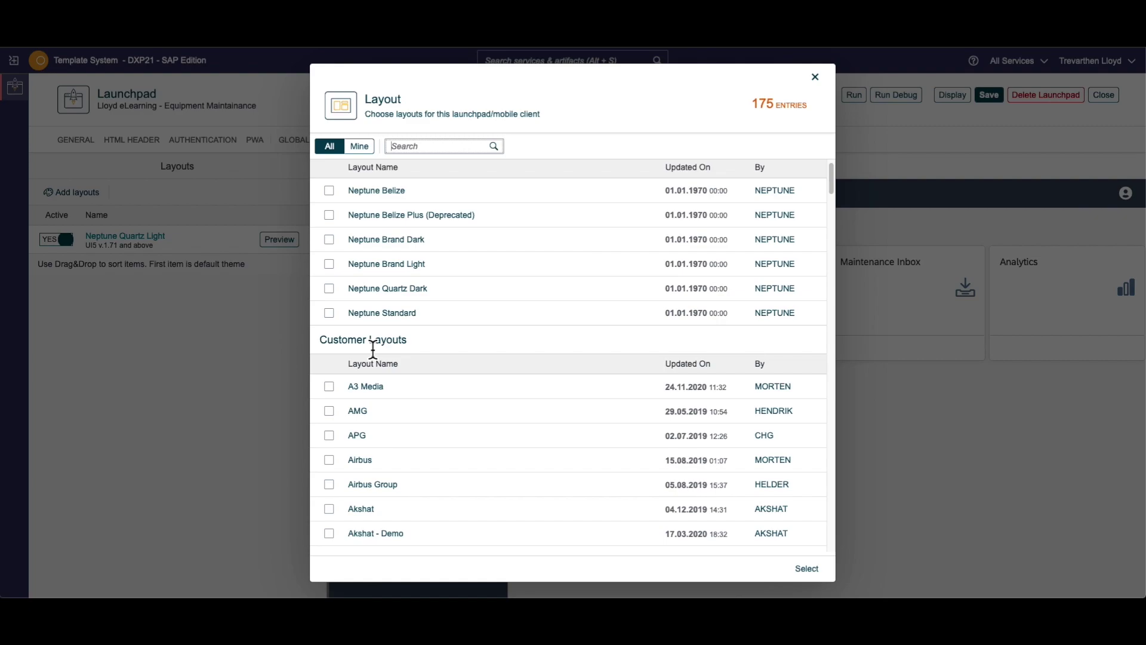
click(816, 79)
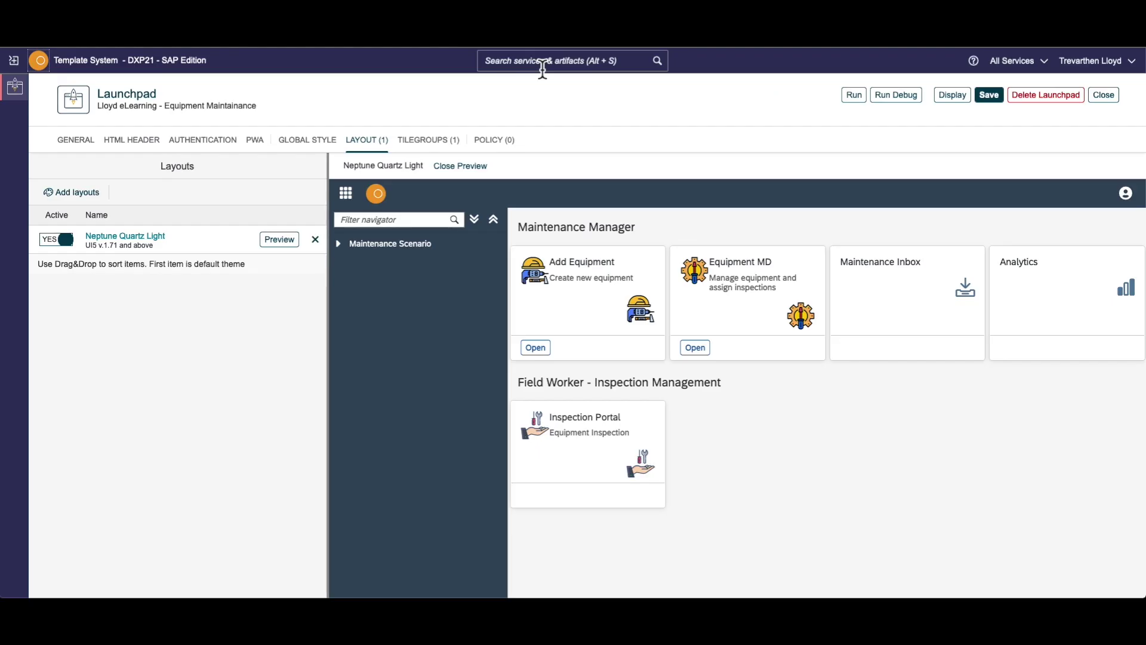
Step: Search the services for "LAYOUT" and open the Launchpad Layout service
click(543, 66)
text(A)
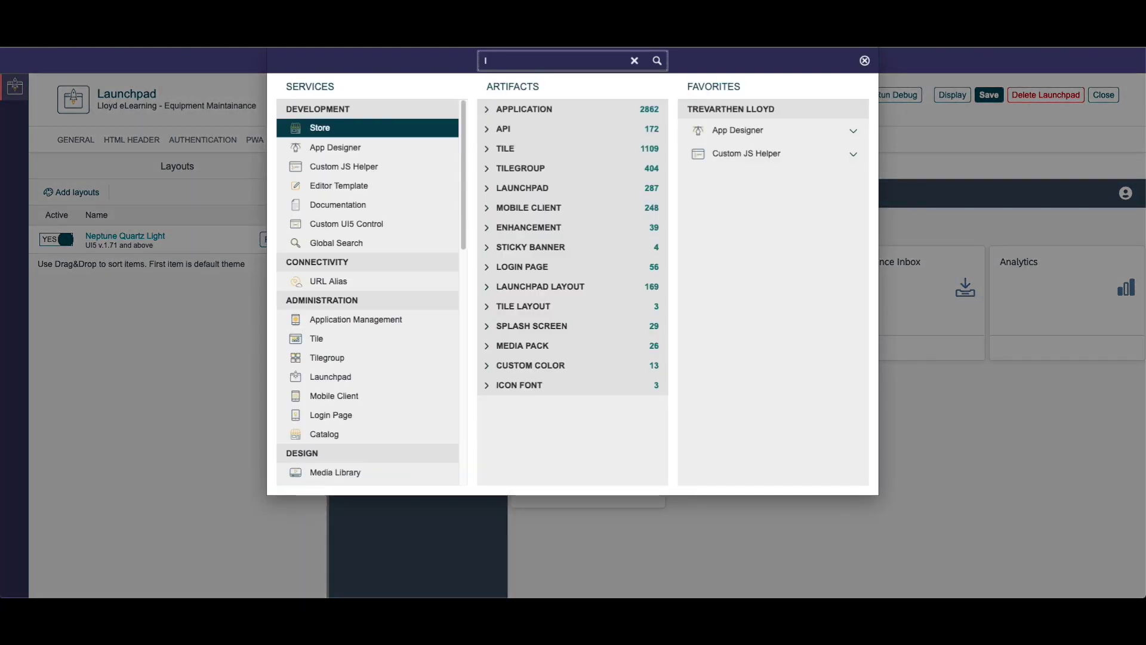
key(BackSpace)
text(LAYOUT)
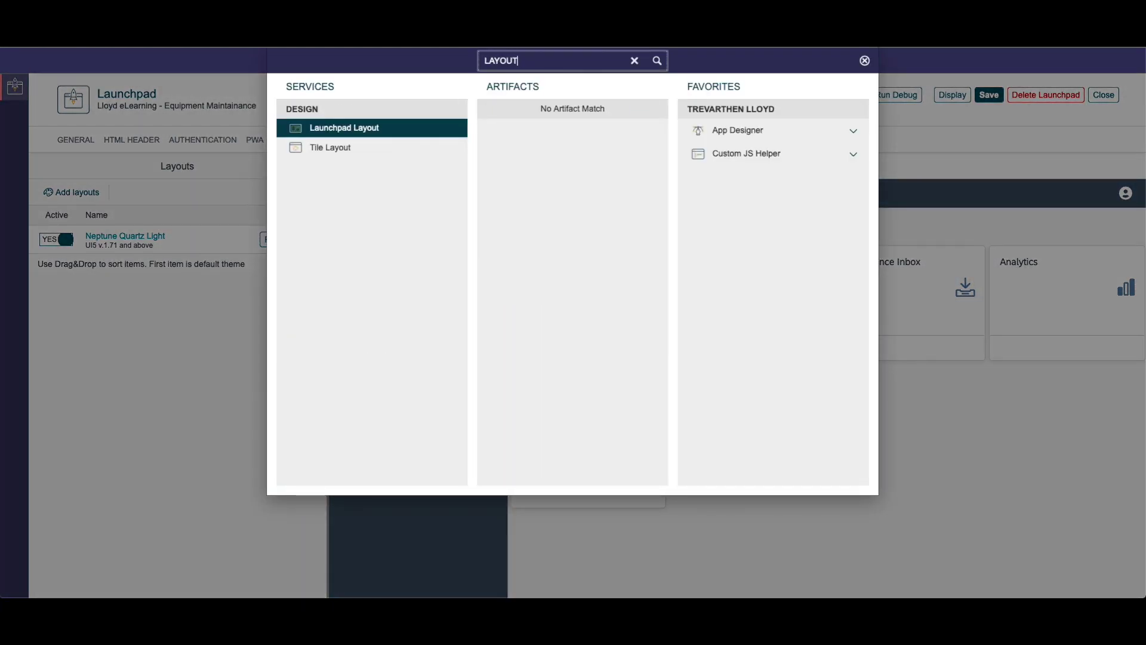
click(316, 129)
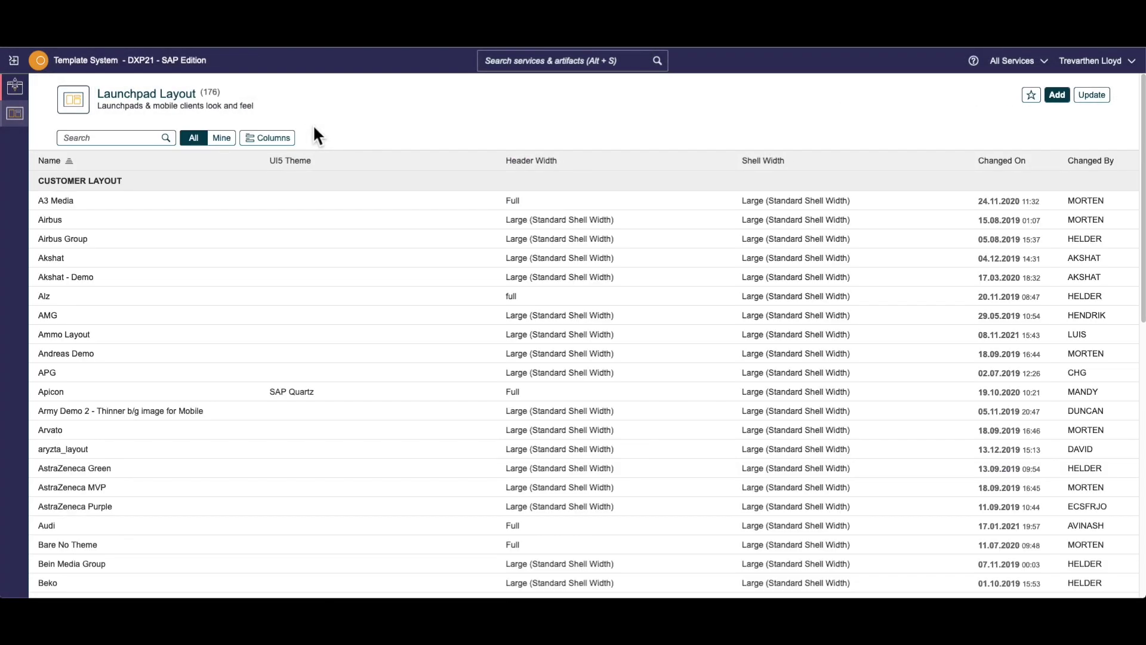
Step: Create a launchpad layout named elearningLayout with the SAP Horizon UI5 theme
click(1057, 96)
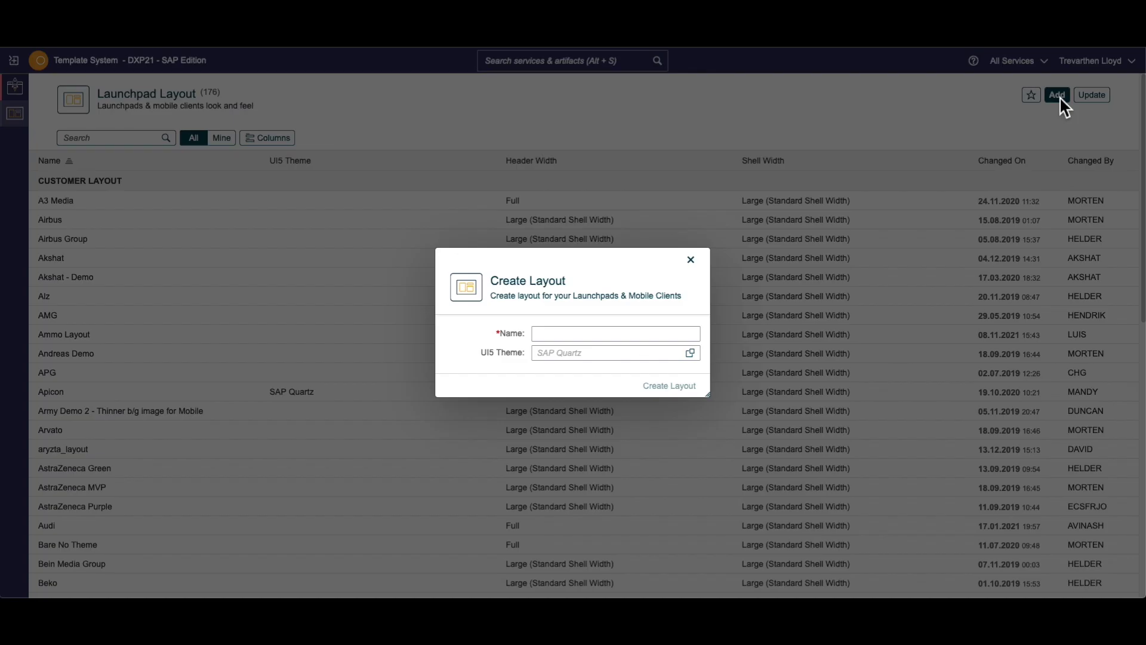
text(elearningLayout)
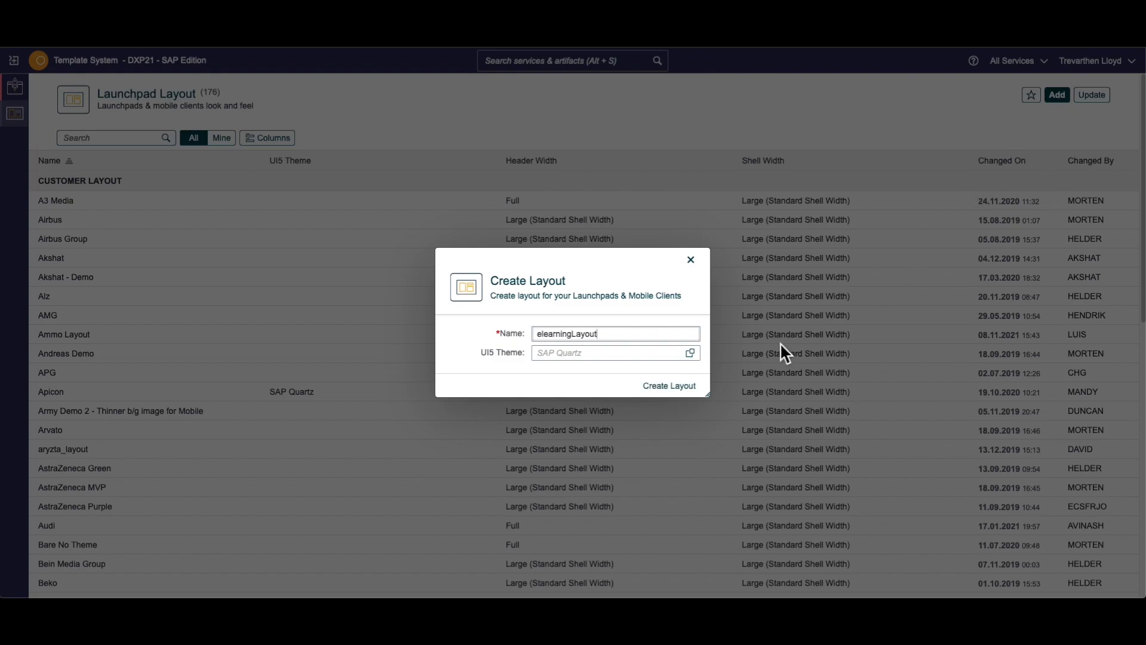
click(691, 356)
click(690, 355)
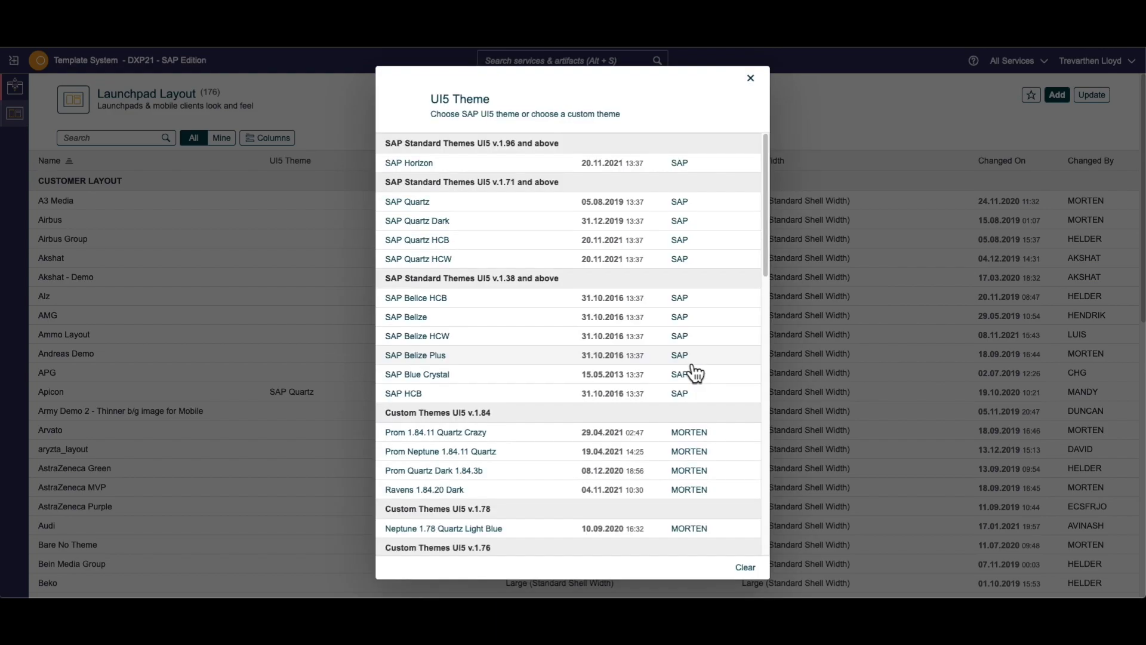
mouse_move(764, 190)
mouse_down()
mouse_move(768, 231)
mouse_move(762, 175)
mouse_up()
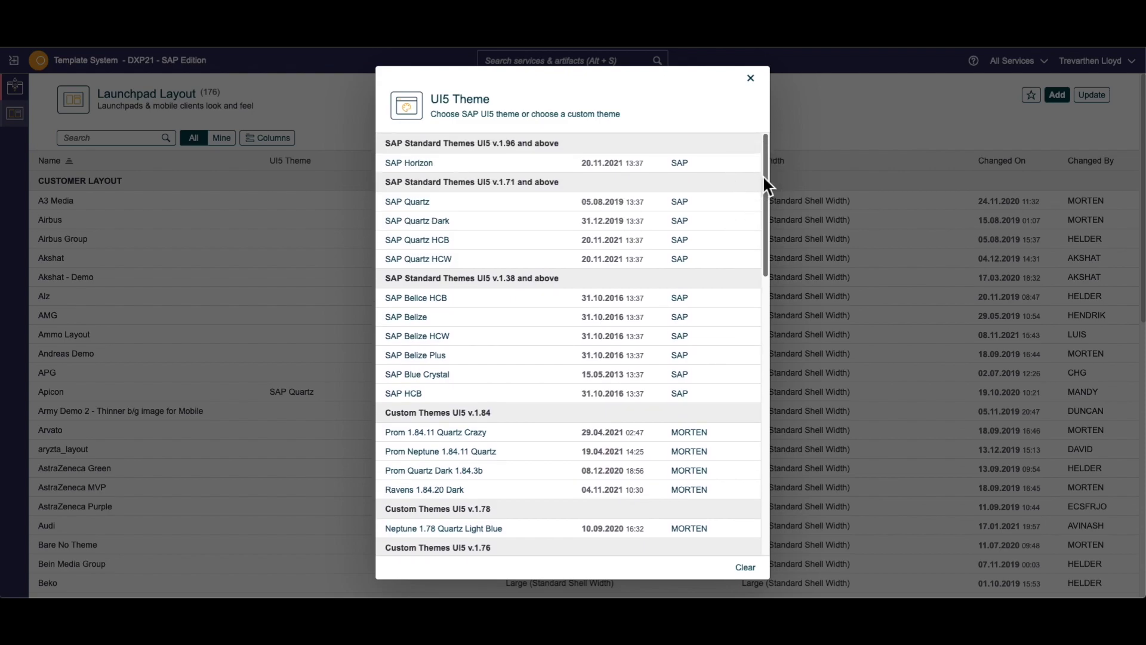
click(426, 169)
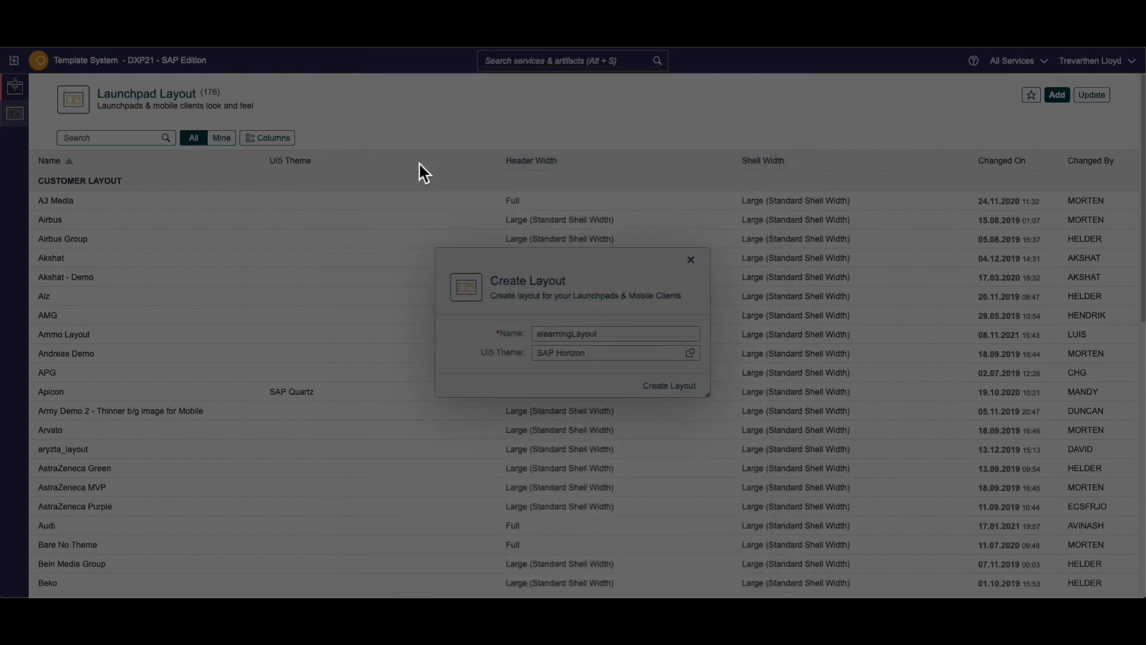
click(658, 386)
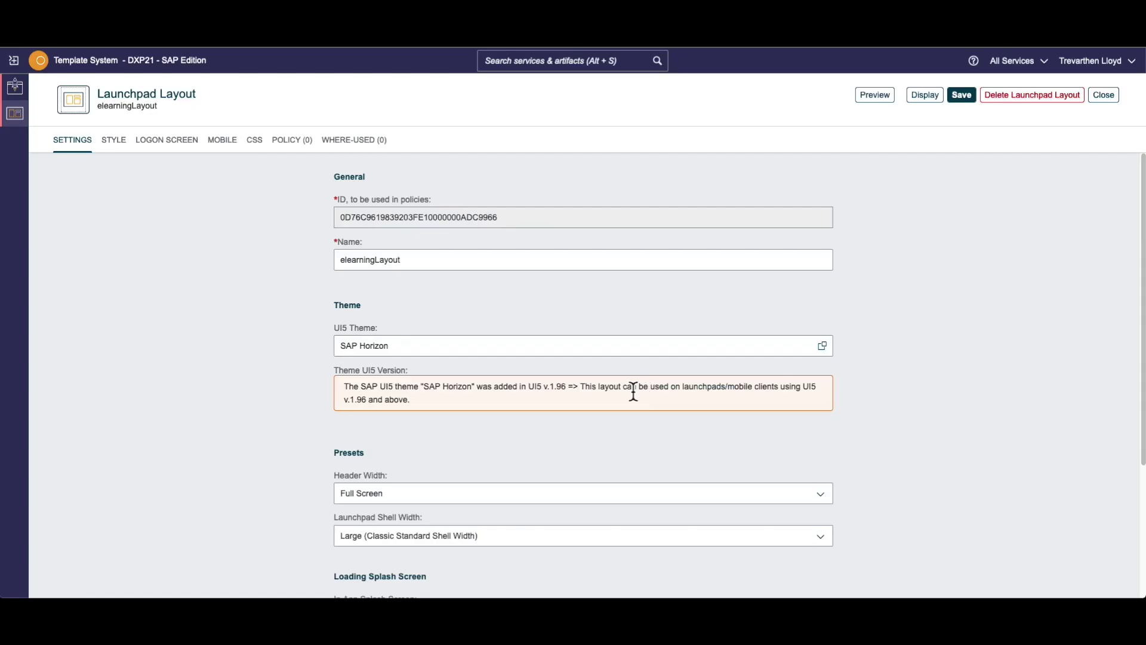
Step: Set the layout's Launchpad Background Image to SimpleEquipmentBackground.jpg from the media library's eLearning folder
click(114, 141)
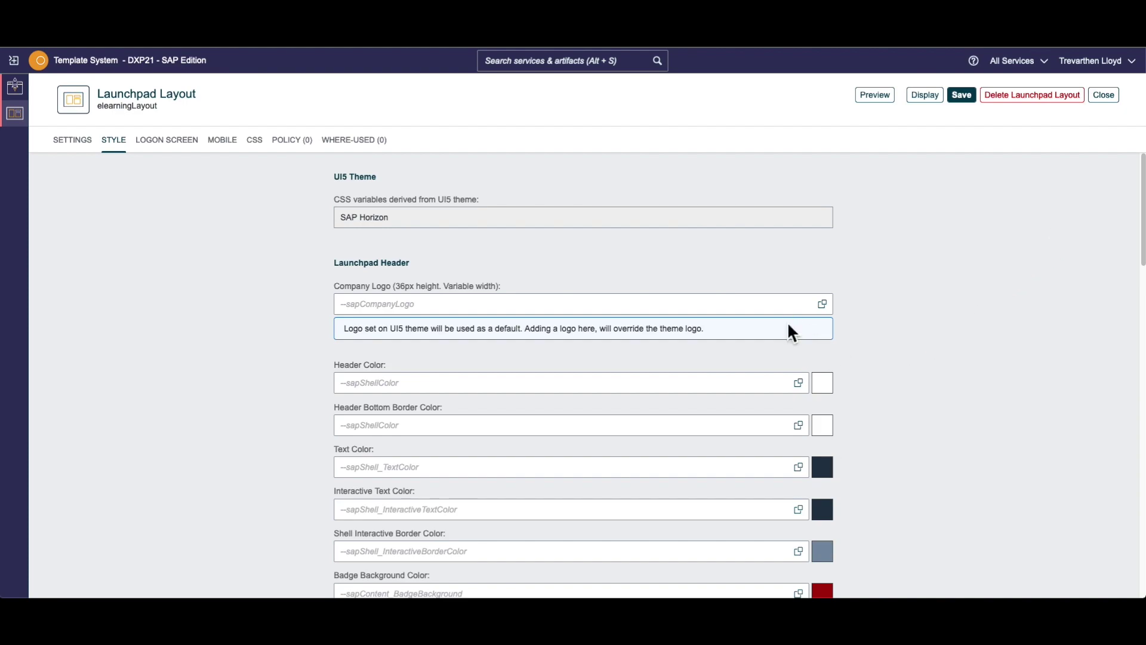
drag(1141, 197, 1127, 380)
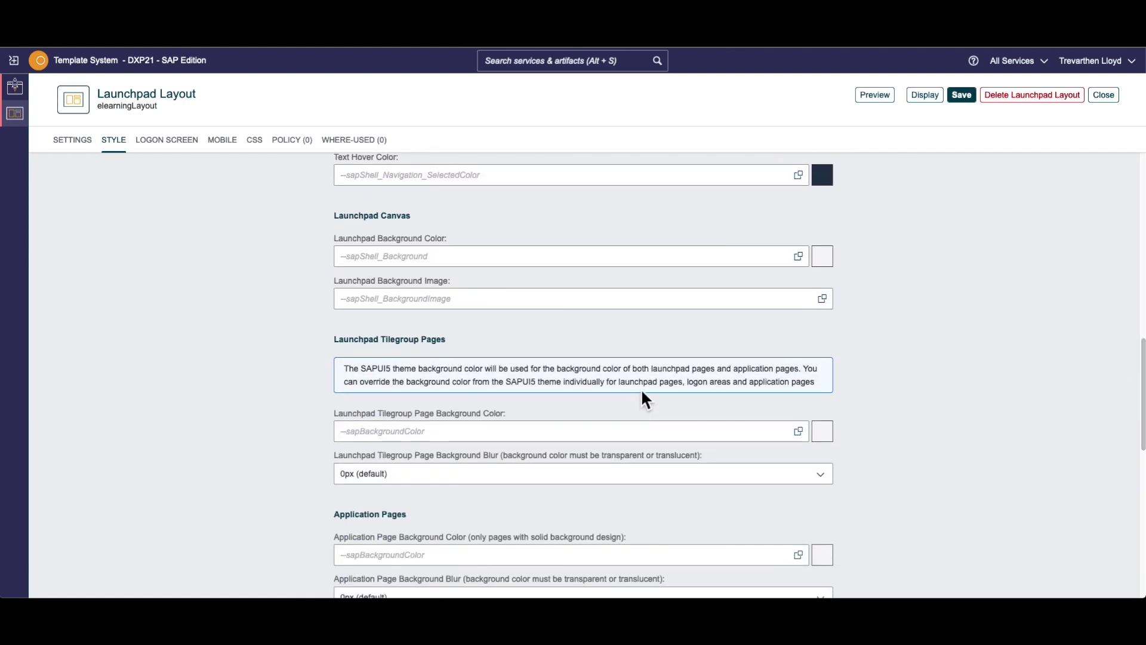
click(823, 299)
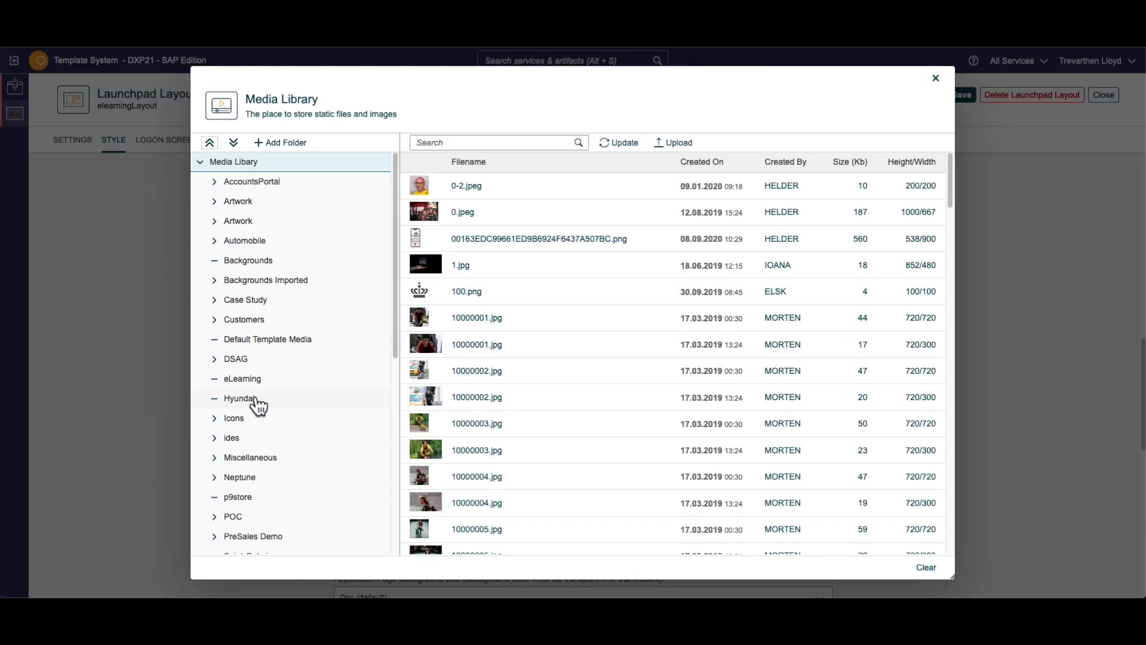
click(243, 378)
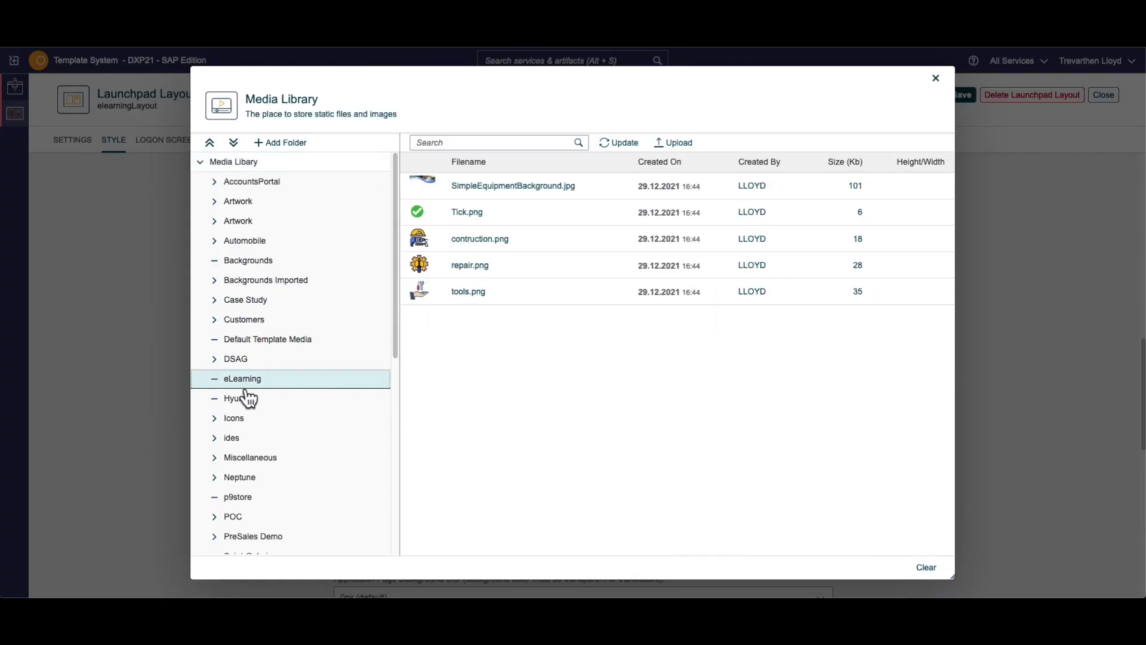
click(536, 195)
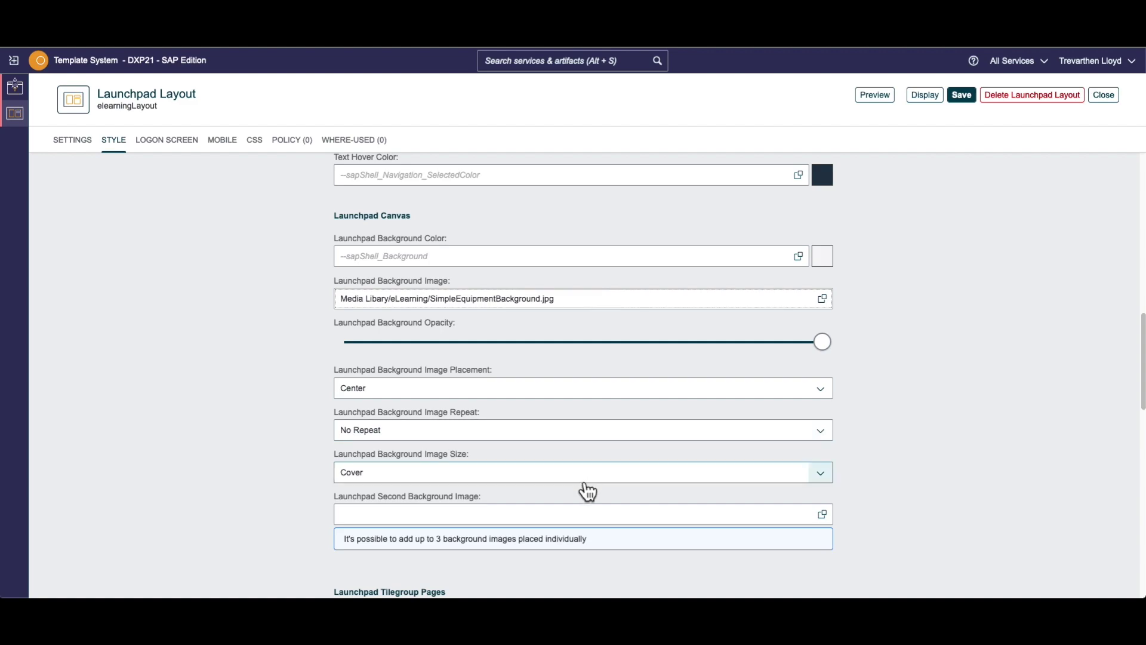
Step: Switch to the launchpad mock-up image in the browser and sample the blue of its header bar with the eyedropper
scroll(585, 488, up, 15)
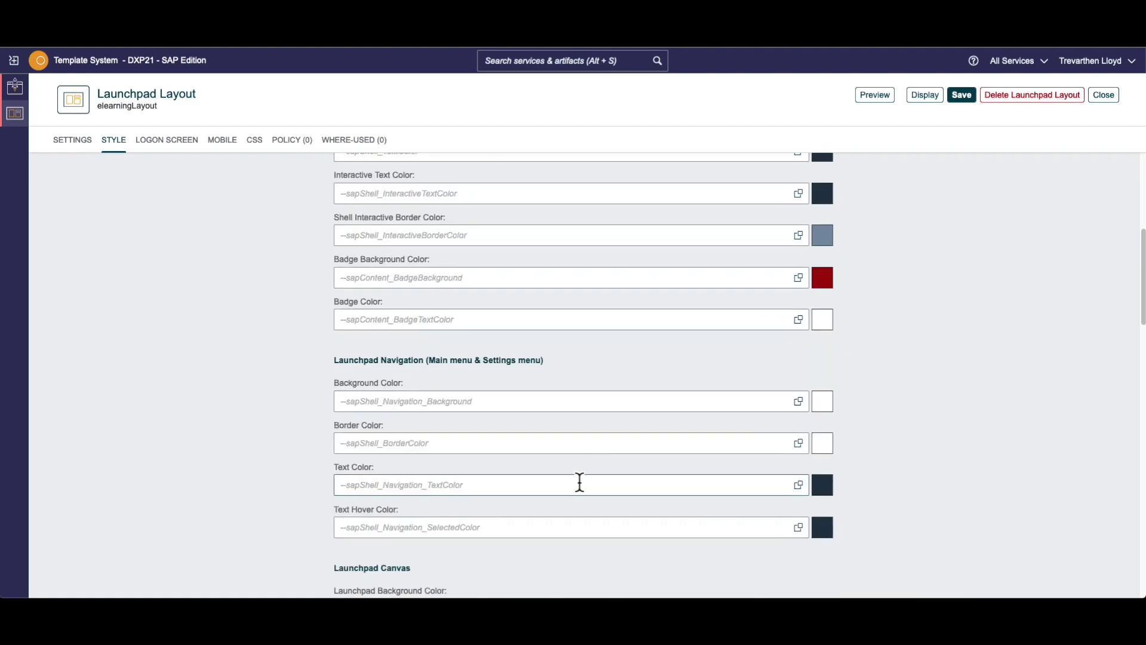
scroll(579, 479, up, 1)
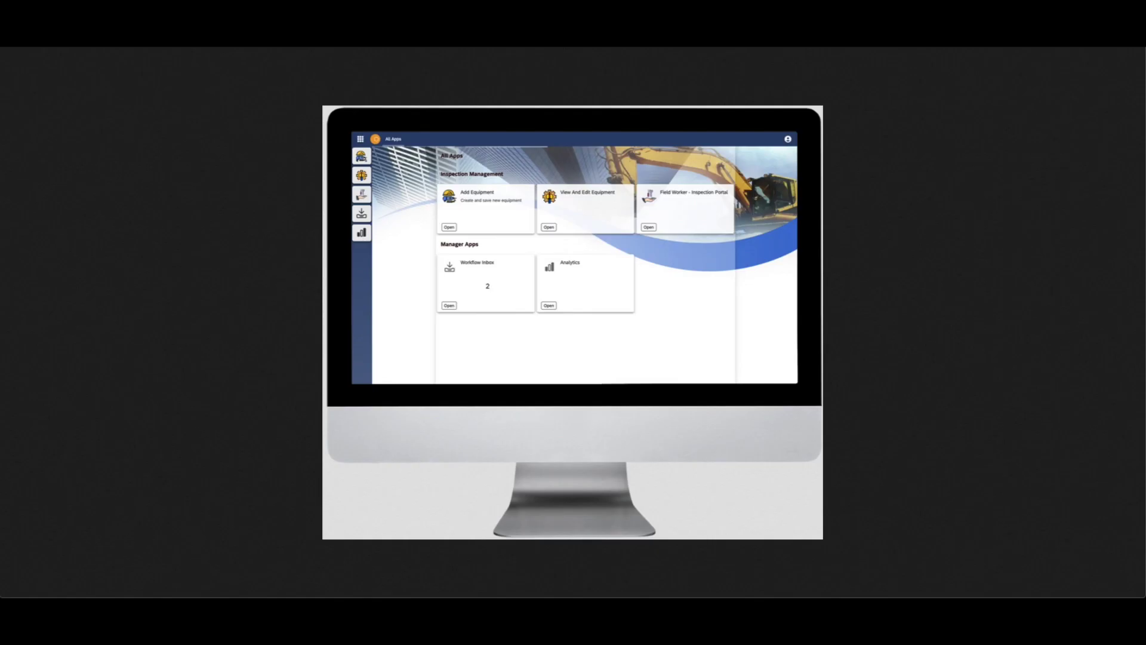
click(1139, 51)
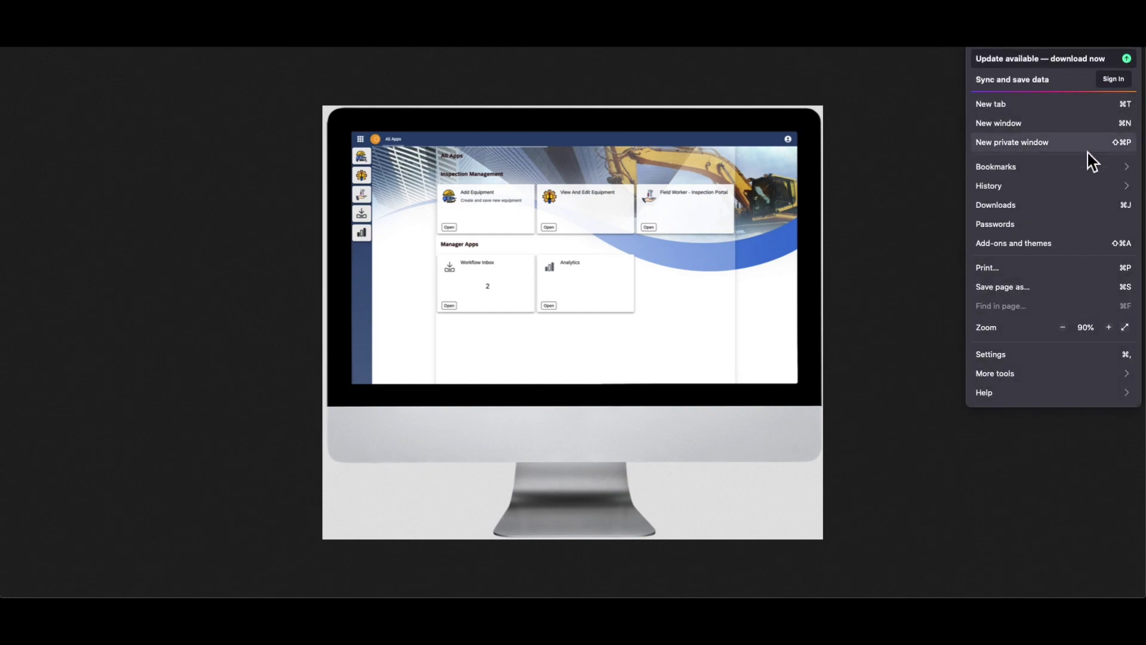
click(1007, 381)
click(1004, 221)
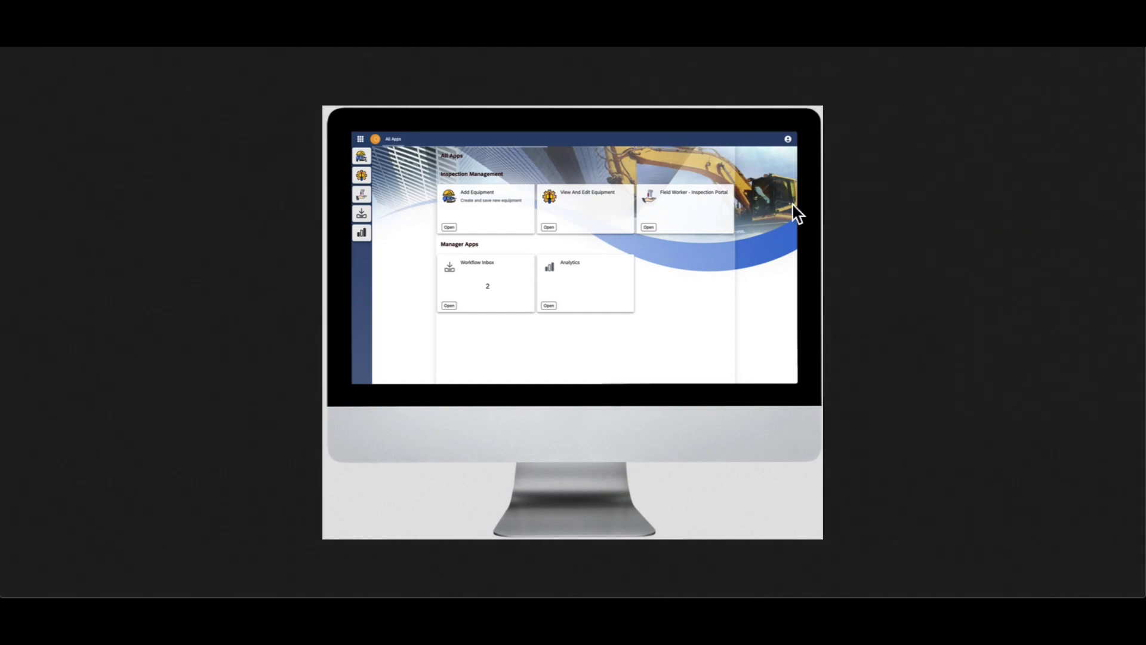
click(677, 139)
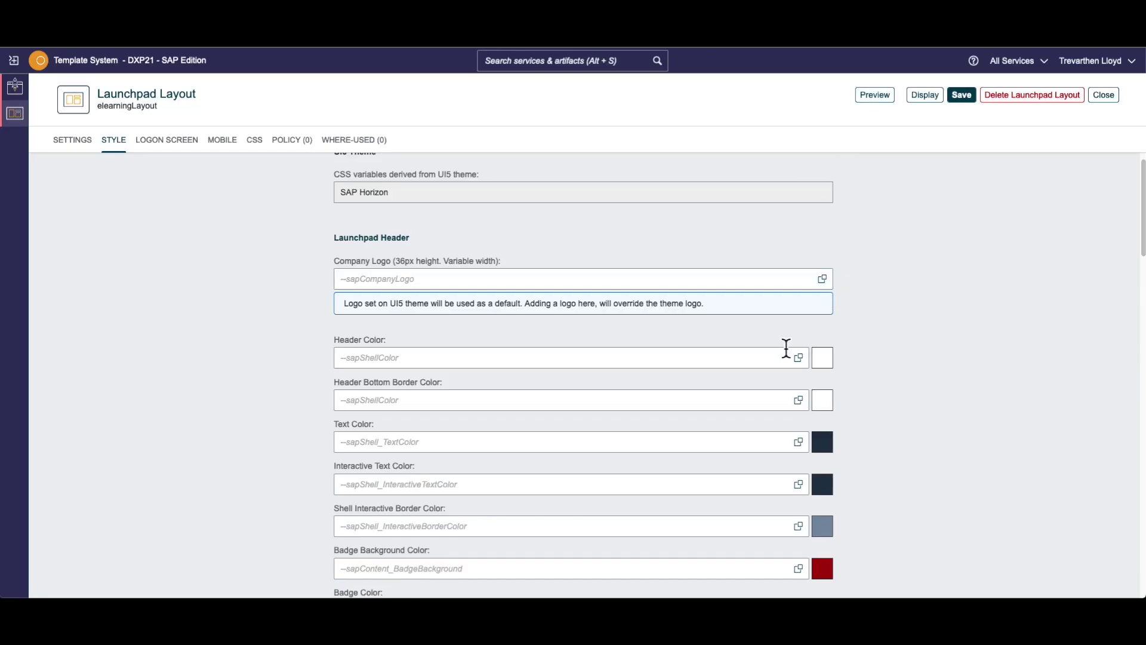
Step: Set the launchpad Header Color to #2a4572 and save the layout
click(763, 359)
text(#2a4572)
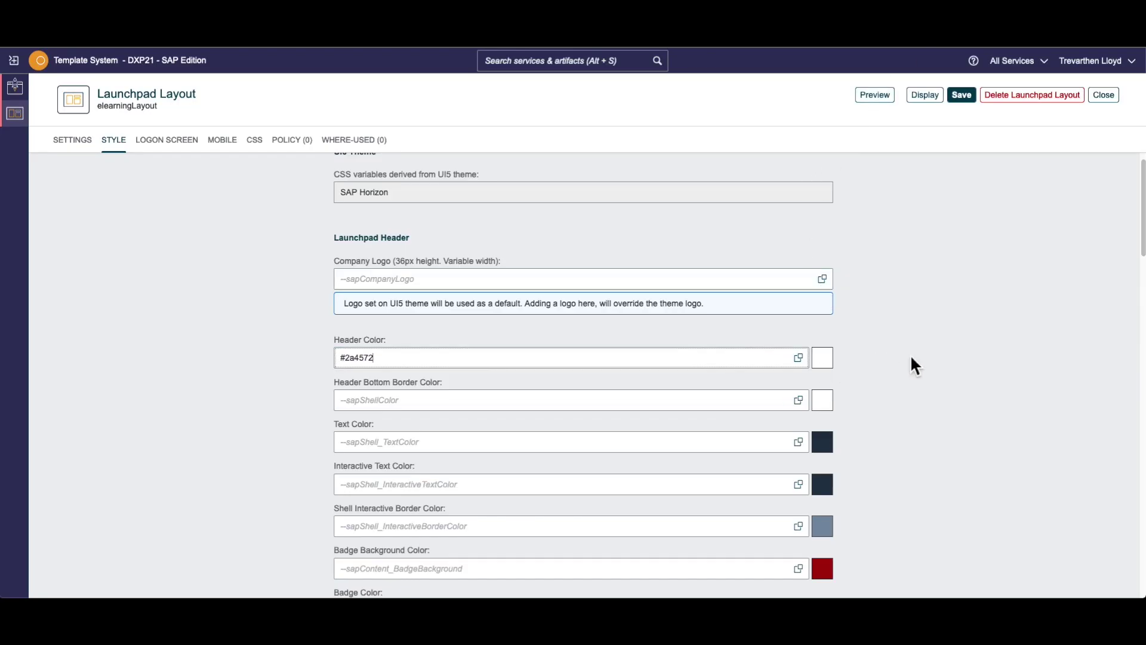
click(970, 102)
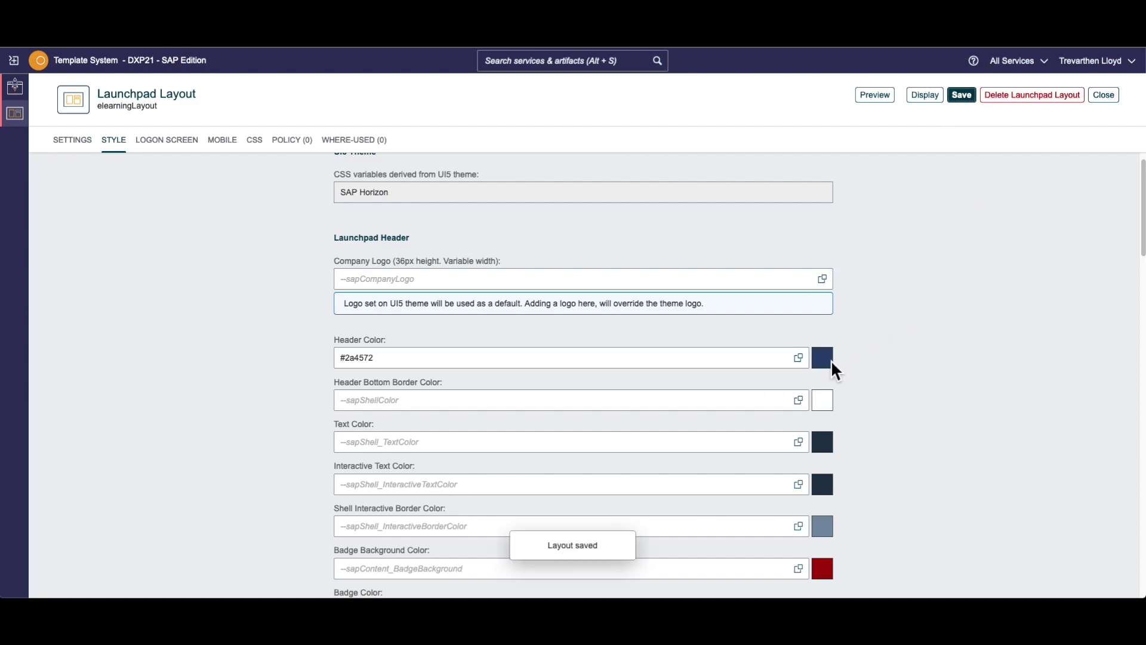
Step: Try the brighter blue 2873f6 for the Header Color and browse the predefined color palettes
click(798, 360)
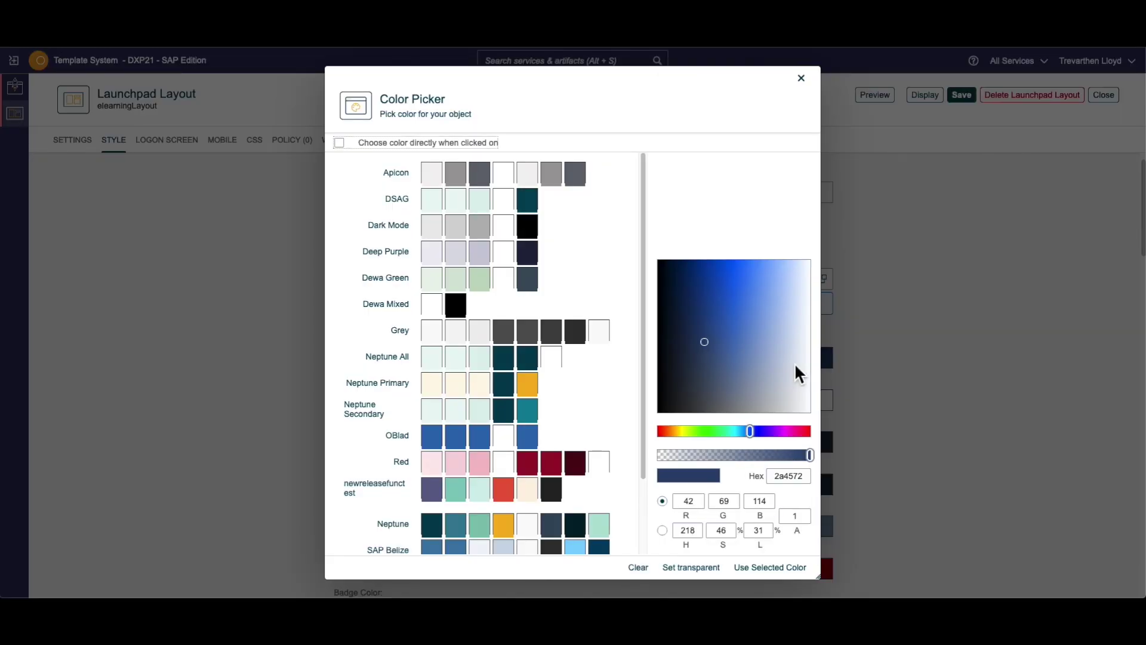
drag(704, 335, 746, 271)
scroll(513, 313, down, 2)
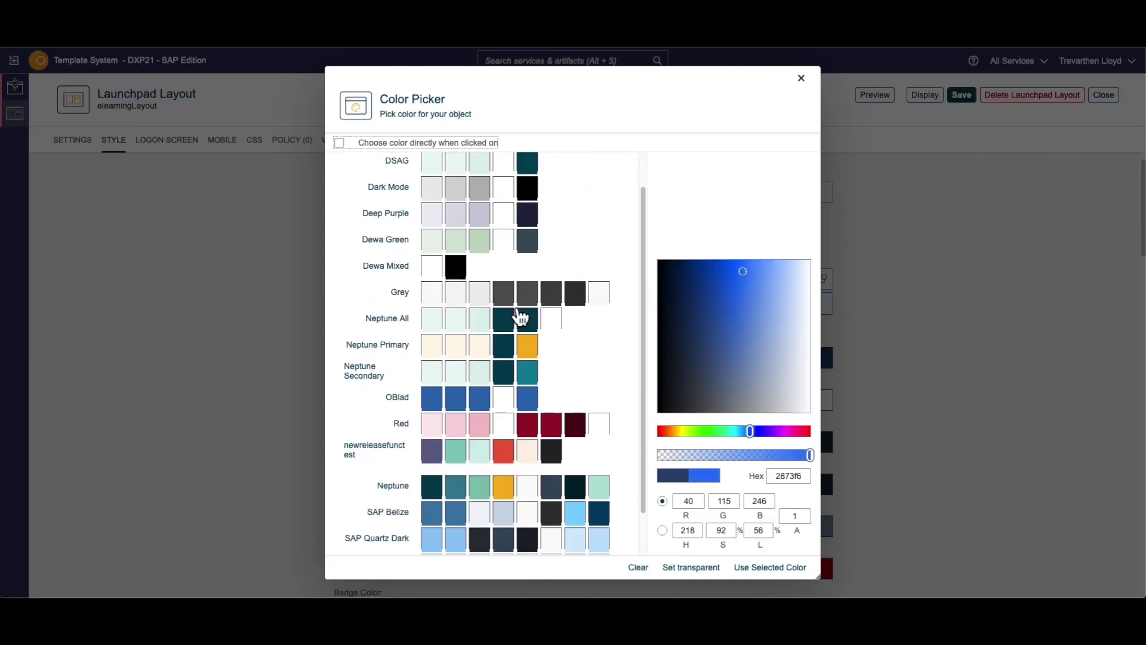
scroll(447, 466, up, 2)
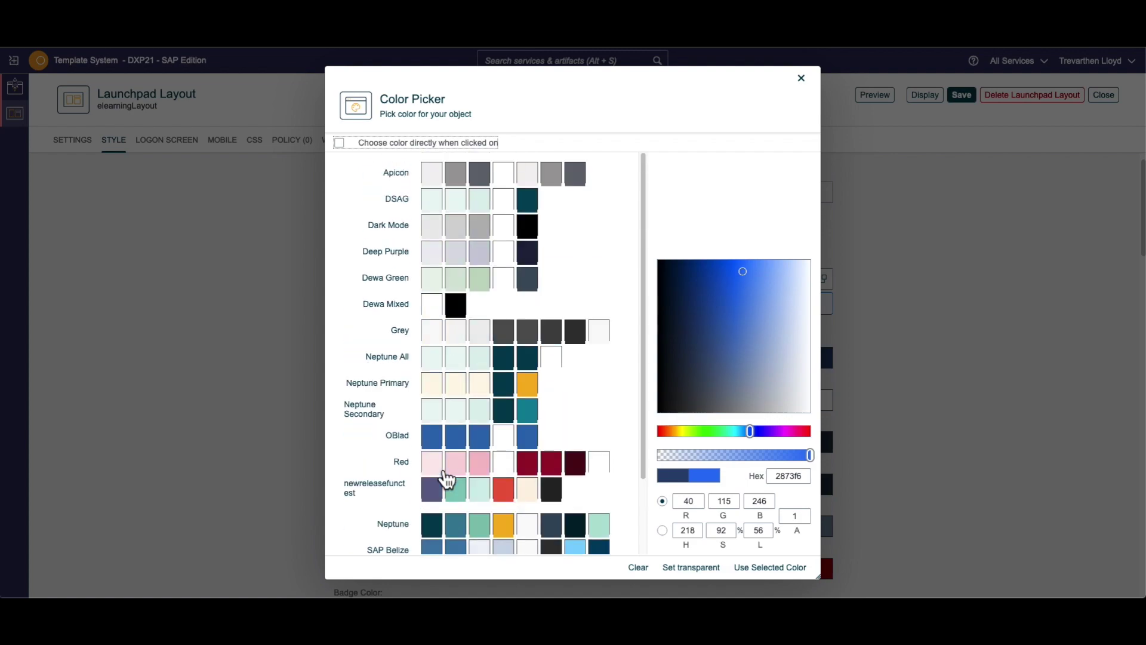
Step: Enter hex 2a4572 as the picked Header Color, apply it and save the layout
click(812, 476)
double_click(806, 479)
text(#2a4572)
click(774, 477)
click(776, 477)
key(BackSpace)
click(789, 489)
click(788, 567)
click(972, 105)
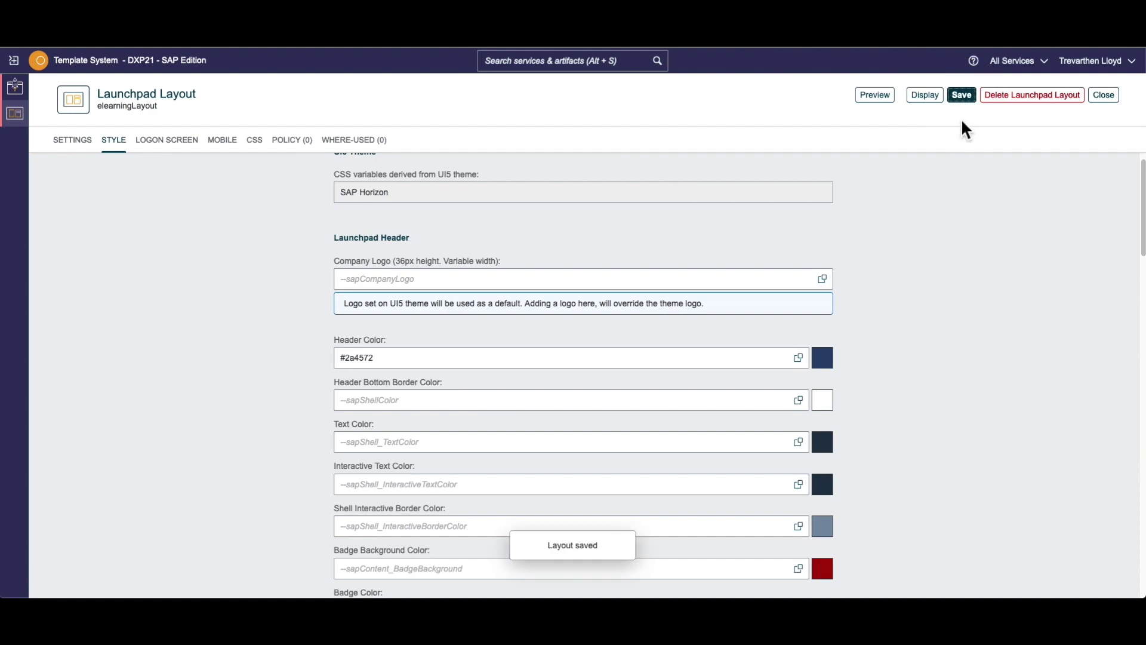
Step: Add the custom elearningLayout to the Equipment Maintainance launchpad's layouts and dismiss the UI5 version warning
click(30, 100)
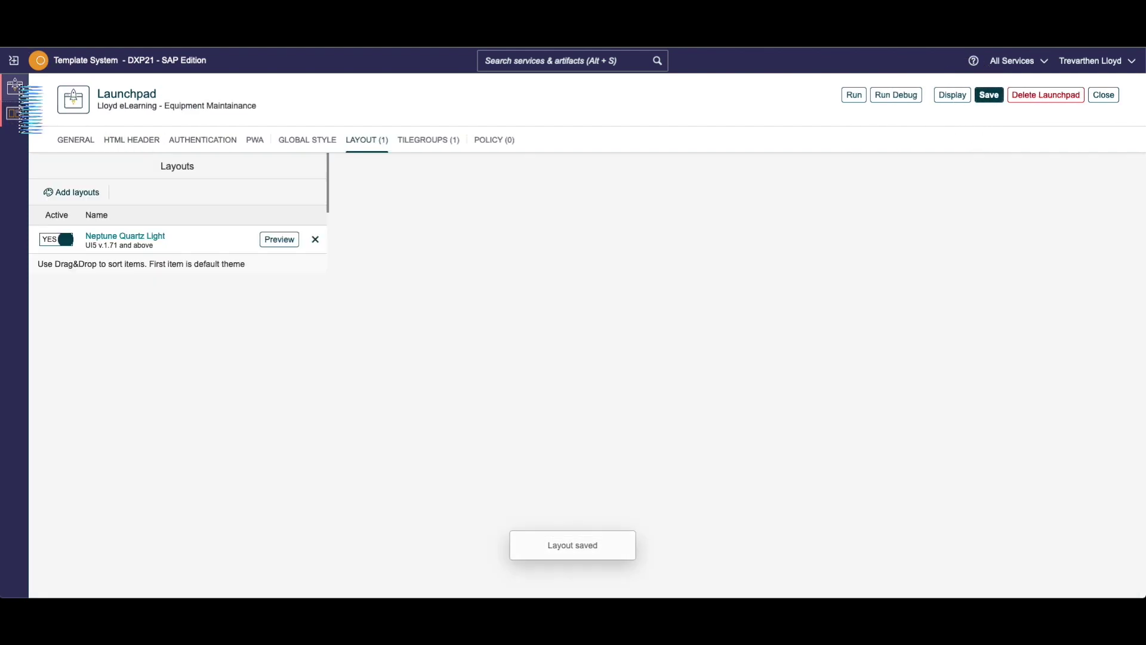
click(82, 190)
click(361, 147)
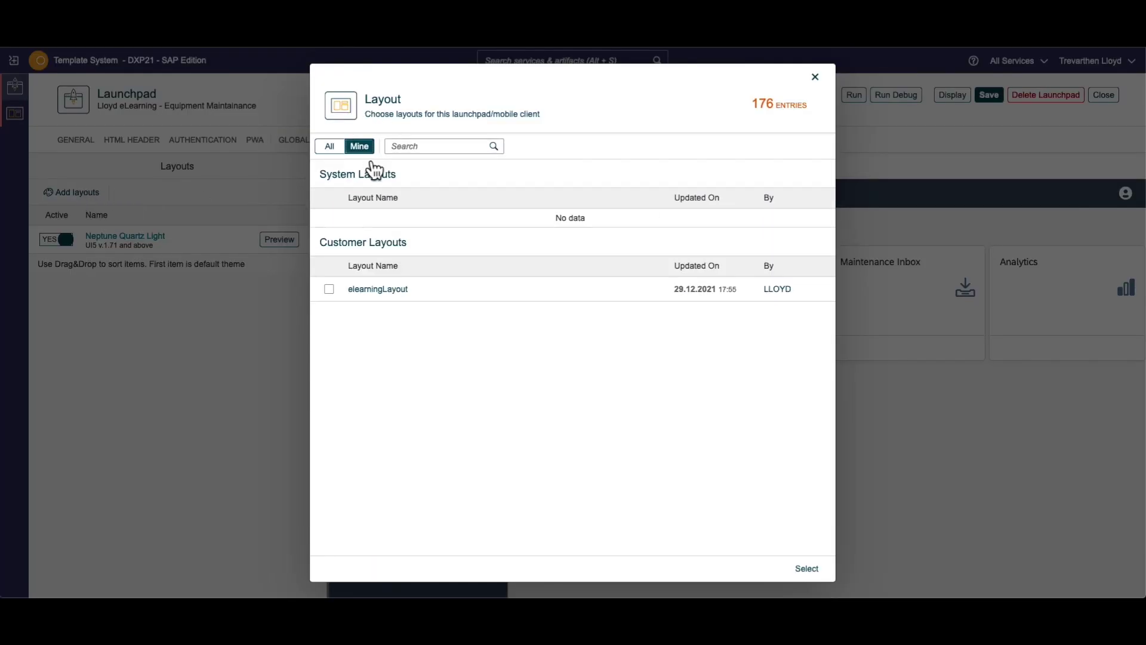
click(328, 289)
click(811, 566)
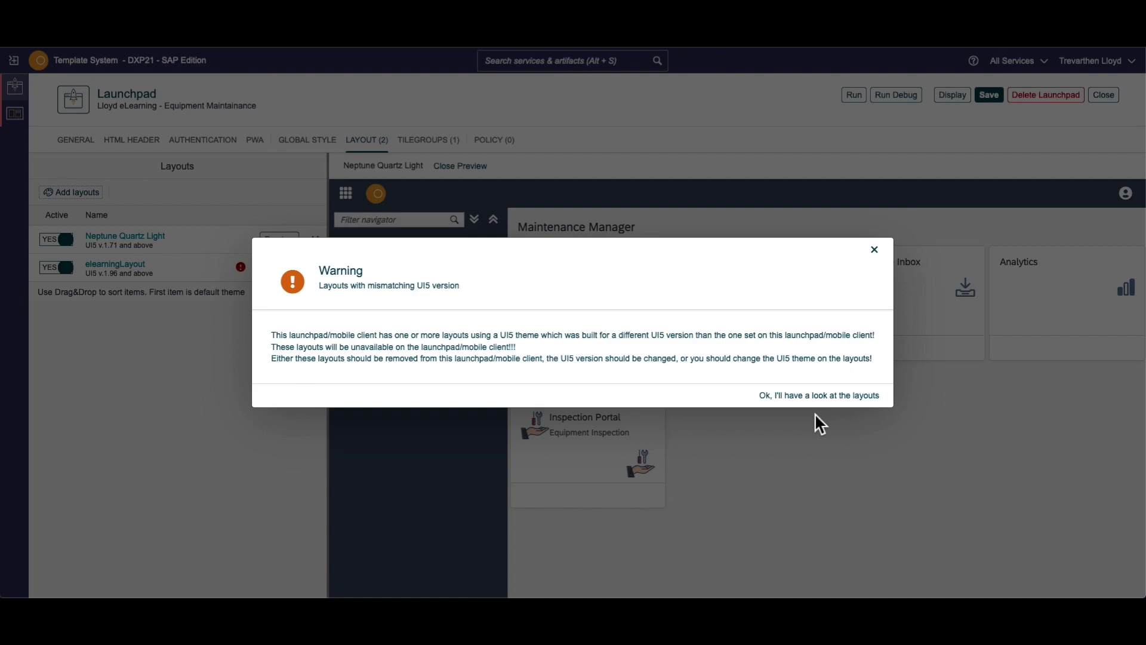
click(822, 398)
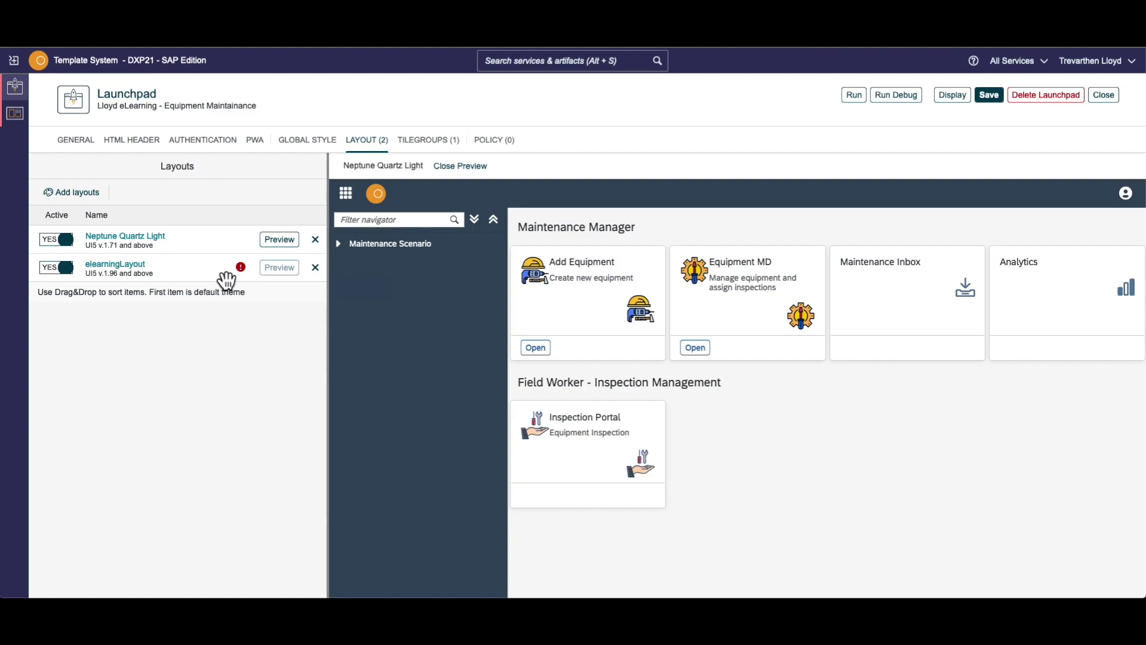
Step: Set the launchpad's UI5 version to 1.96 (CDN) in its general settings and save the launchpad
click(76, 141)
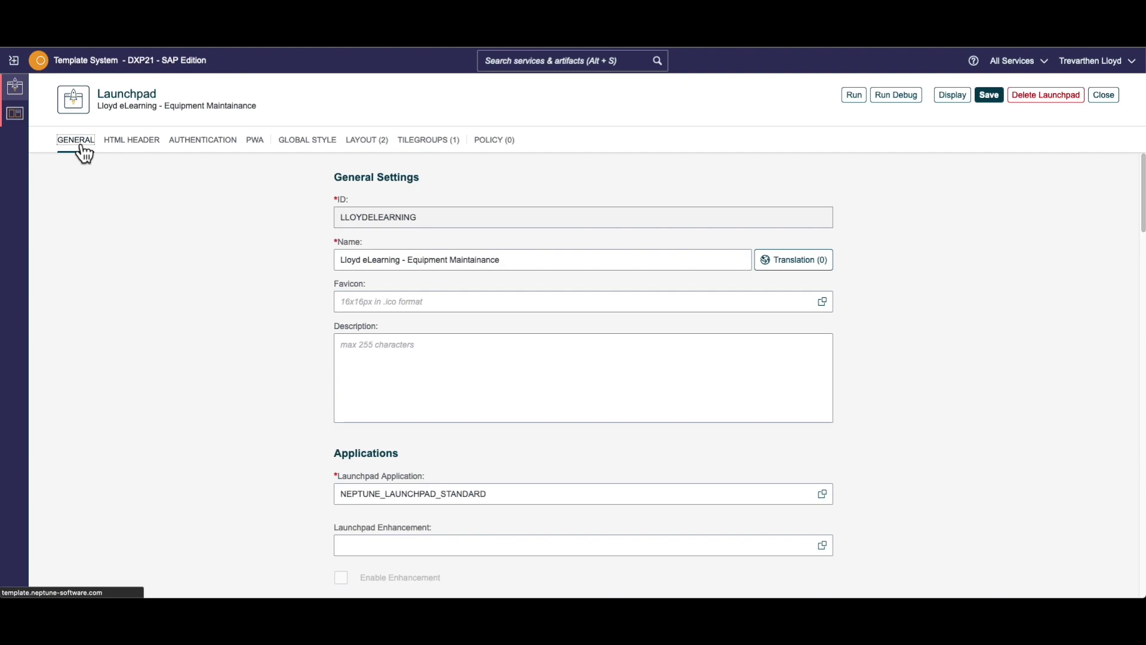
scroll(275, 301, down, 7)
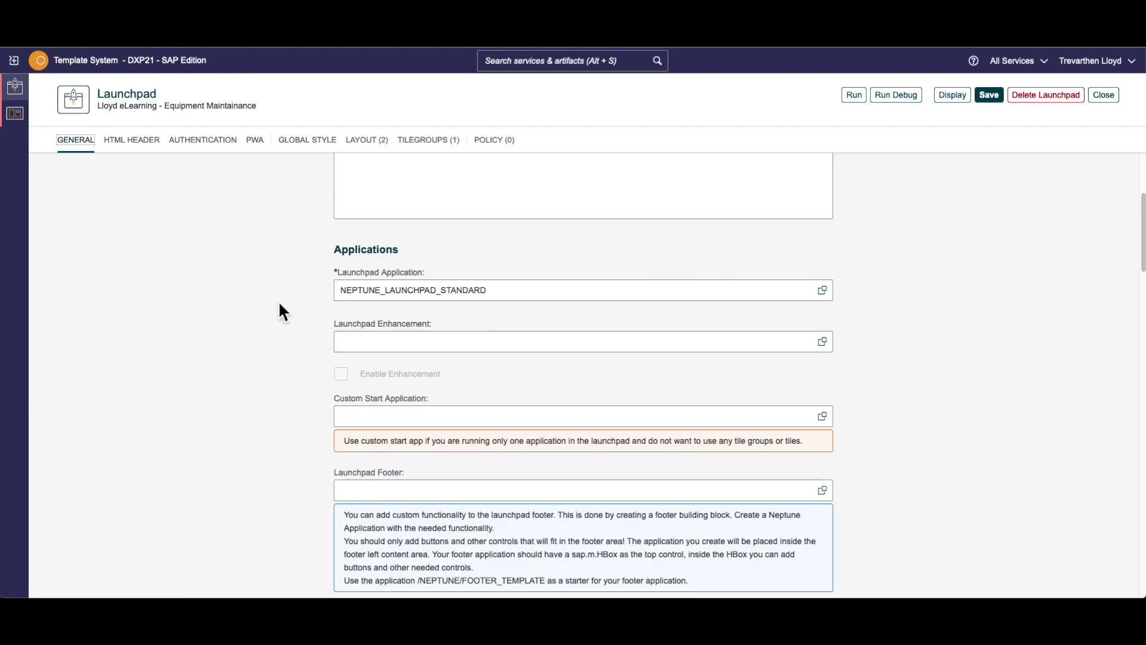
scroll(278, 299, down, 3)
click(834, 387)
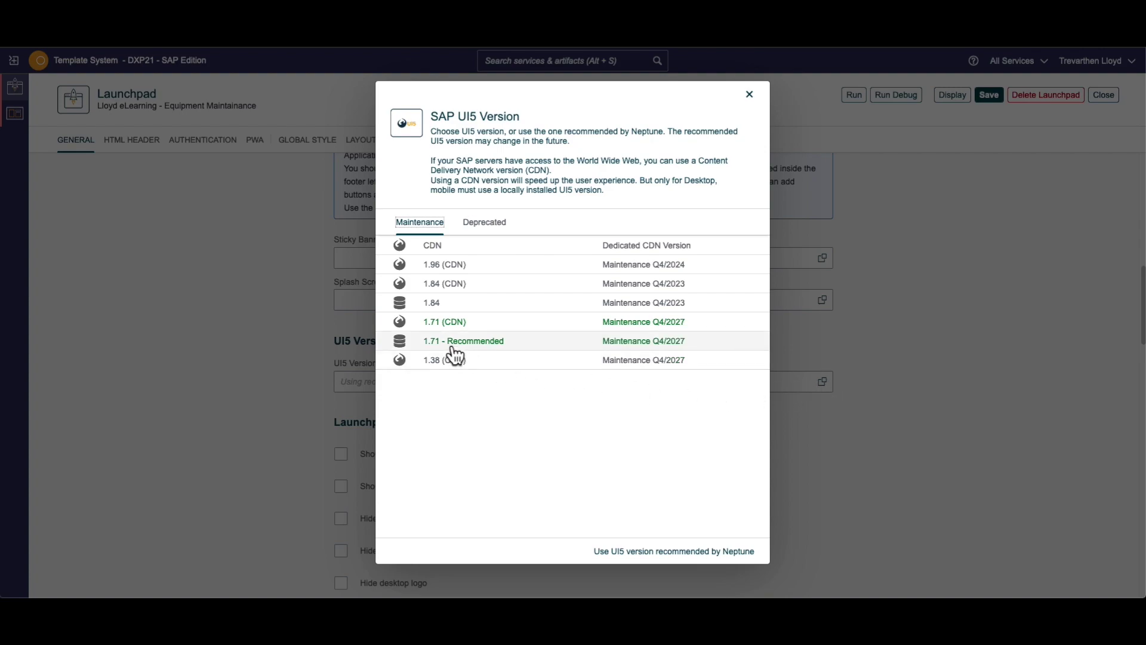
click(475, 342)
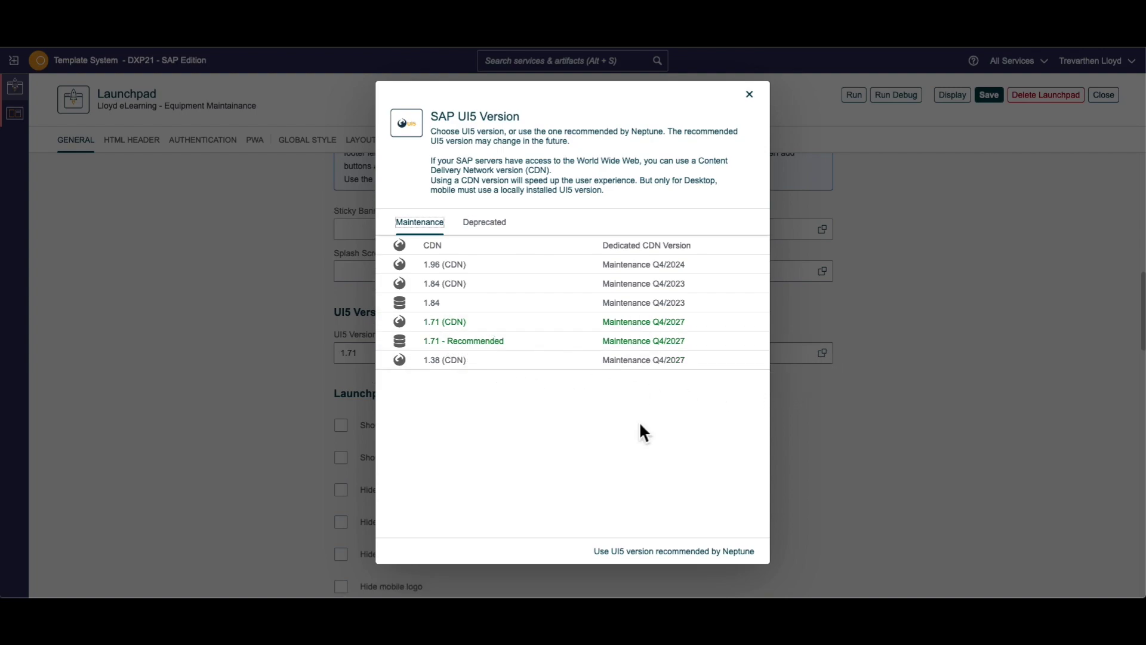
click(473, 269)
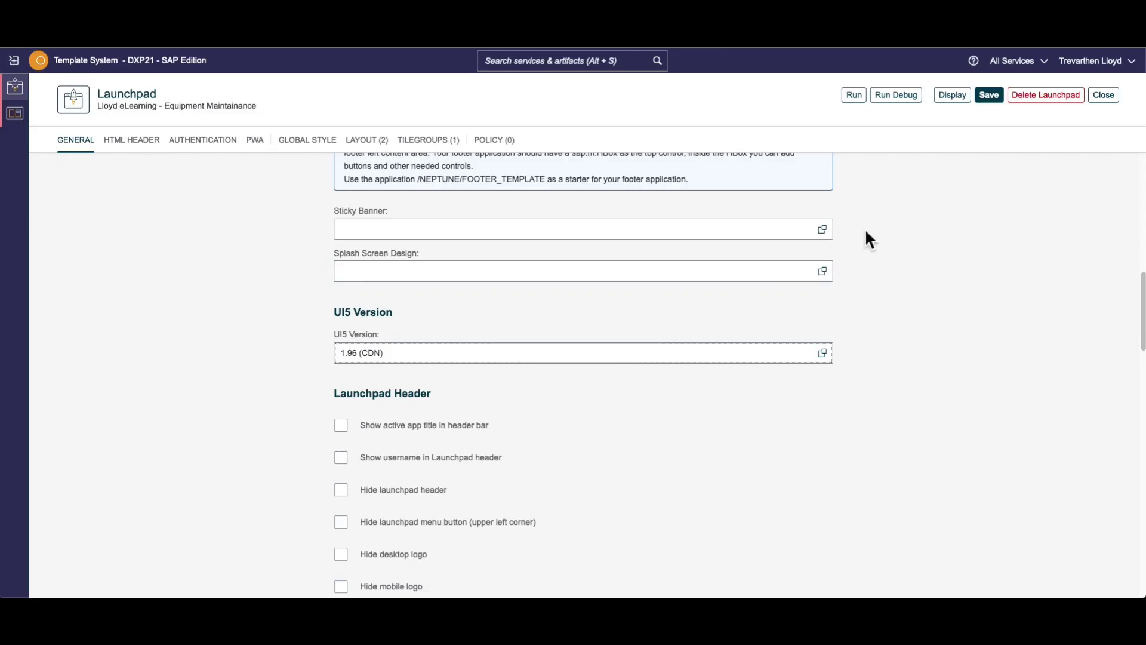
click(993, 102)
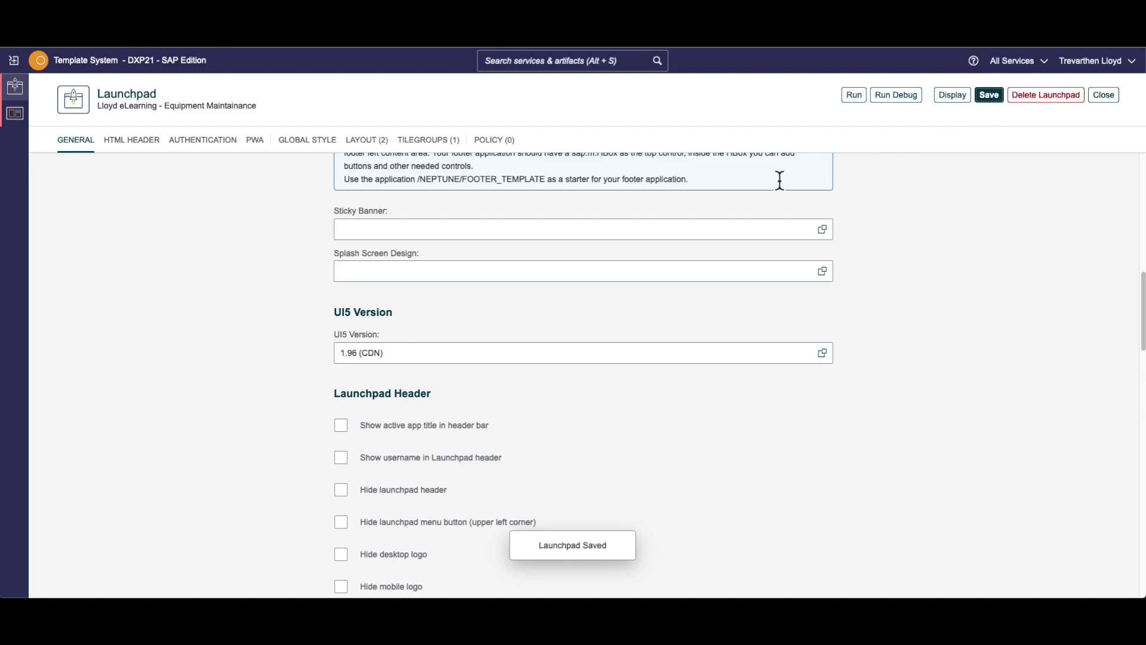
Step: Make elearningLayout the default by moving it above Neptune Quartz Light in the launchpad's layouts, and save
click(356, 143)
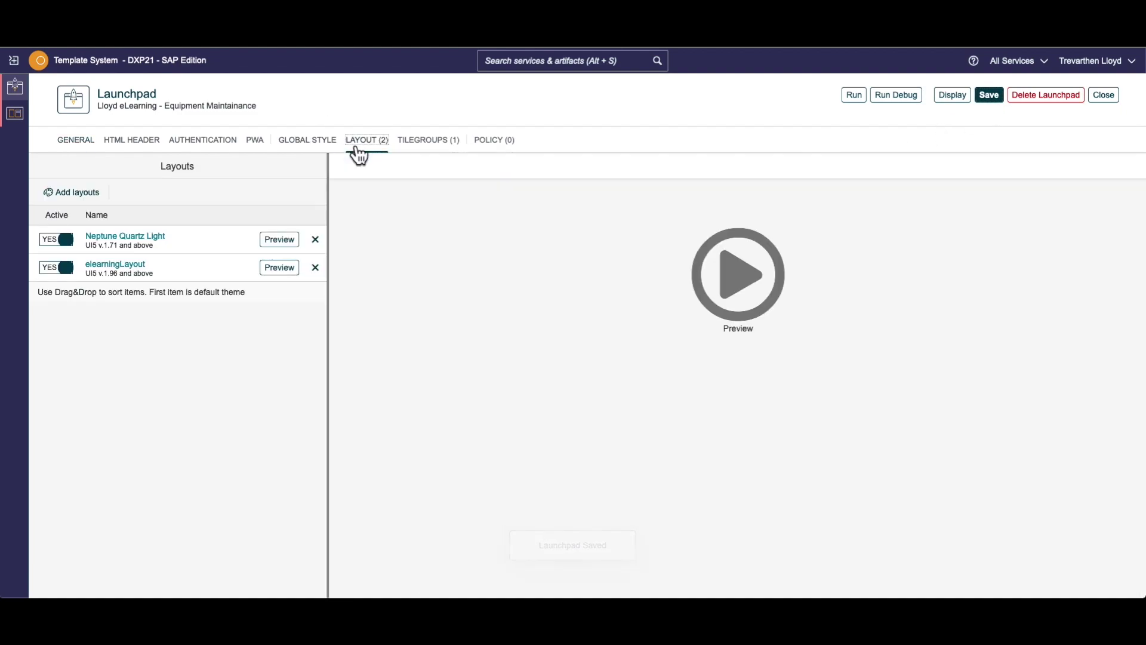
drag(206, 278, 213, 246)
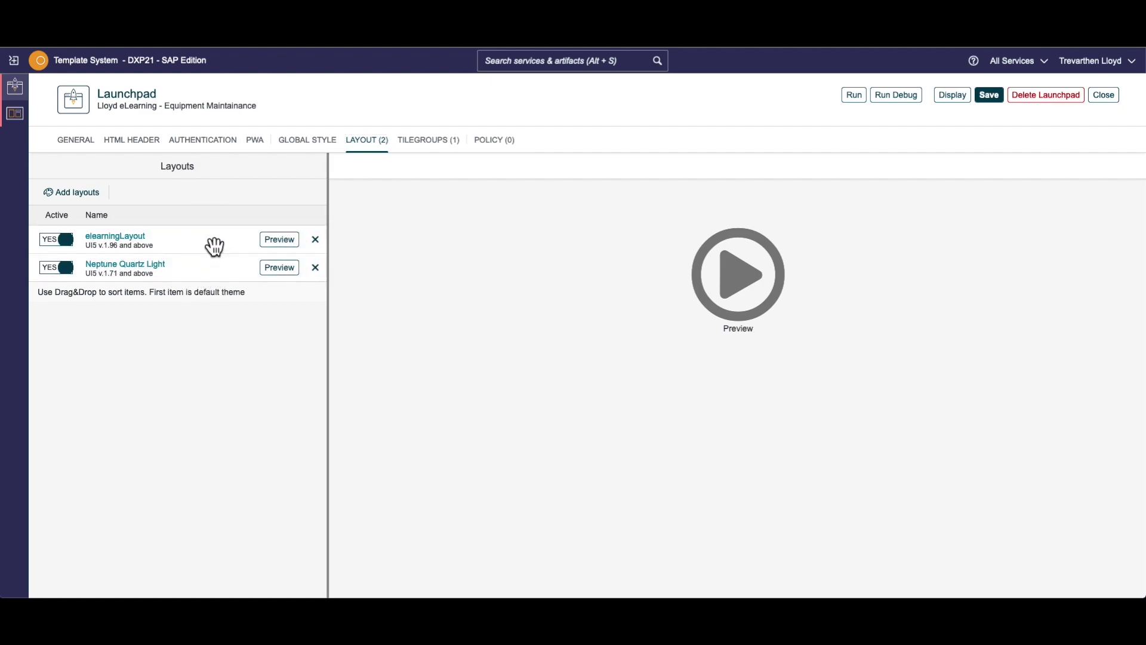
click(994, 102)
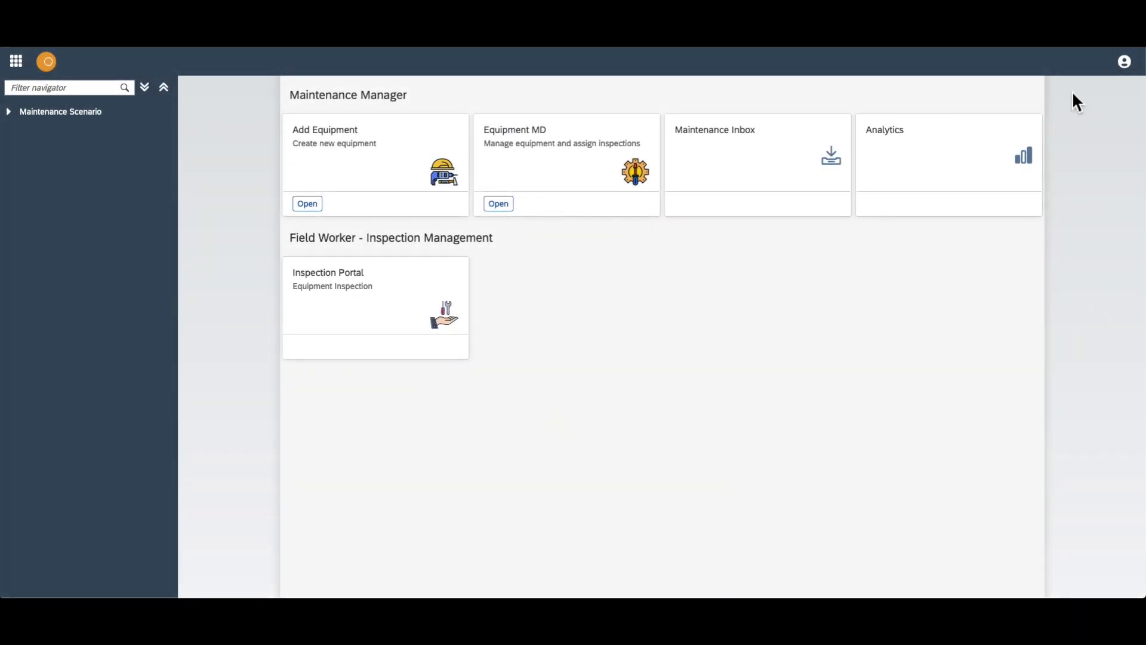
Step: Switch the running launchpad's layout to elearningLayout in the user settings, close them and check the Maintenance Scenario navigator entry
click(1124, 62)
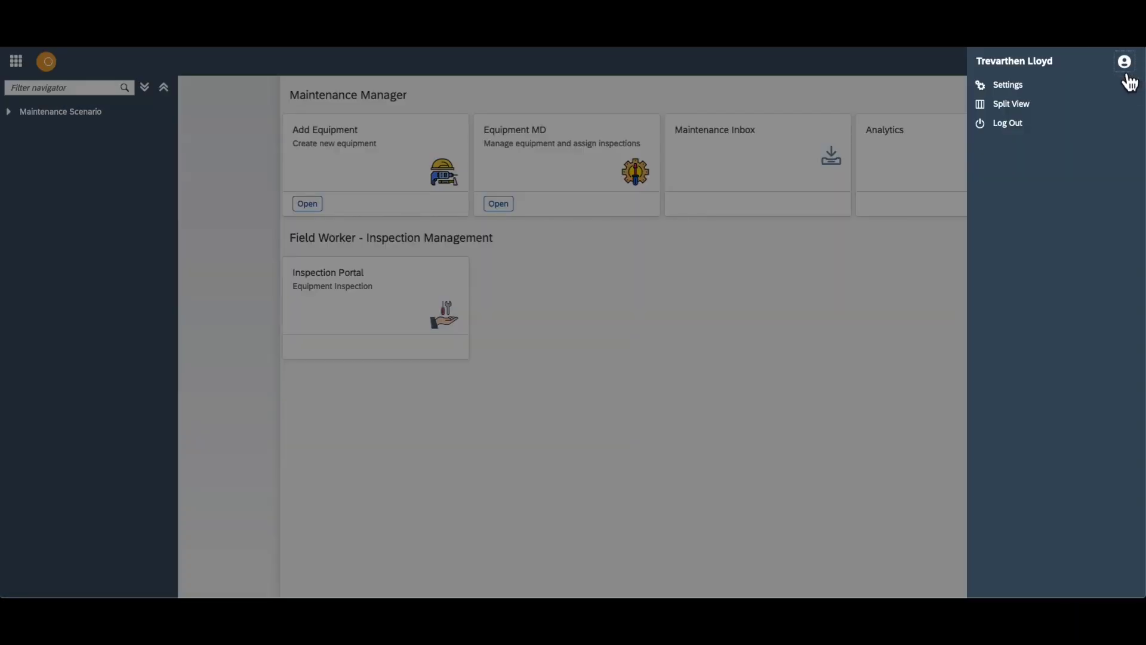
click(1019, 86)
click(703, 263)
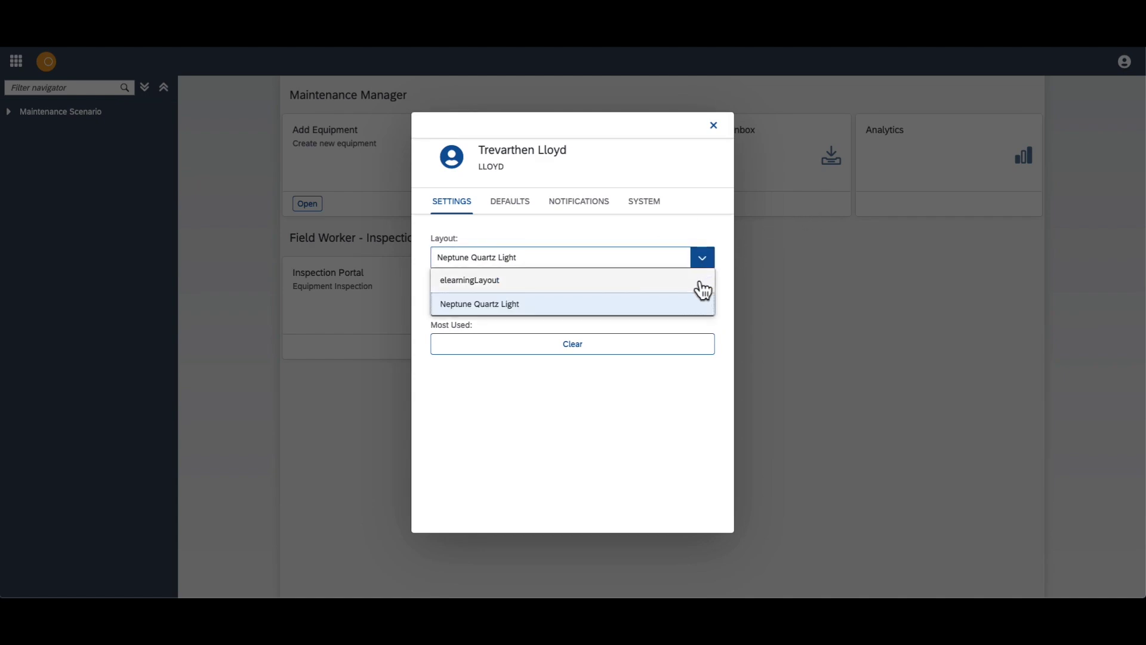
click(497, 288)
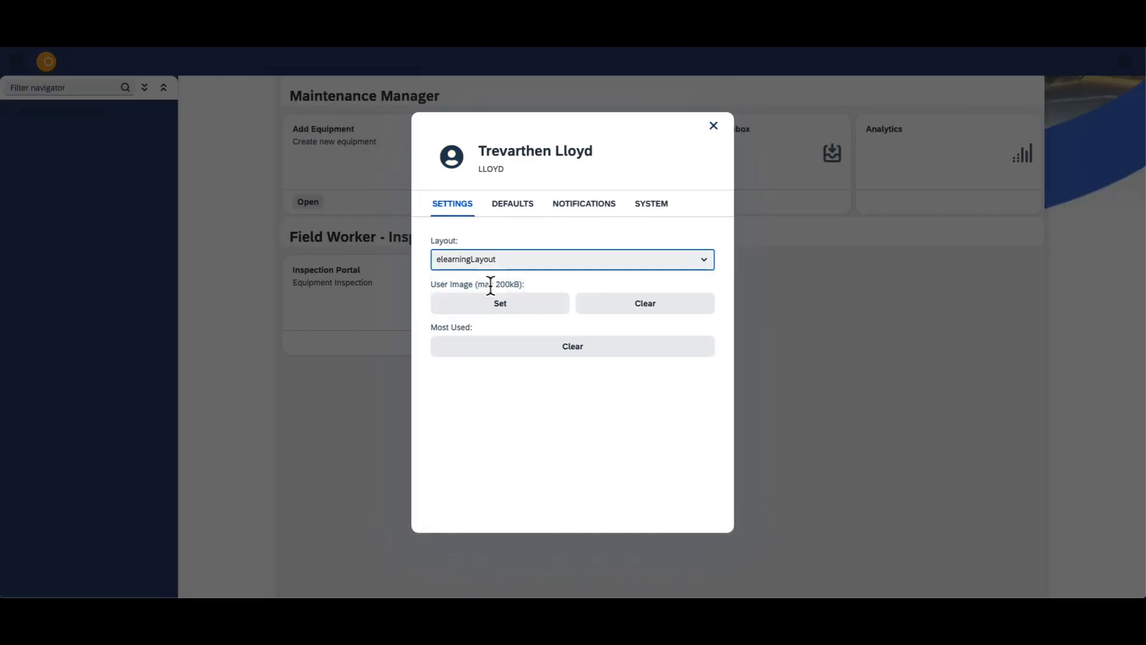
click(713, 125)
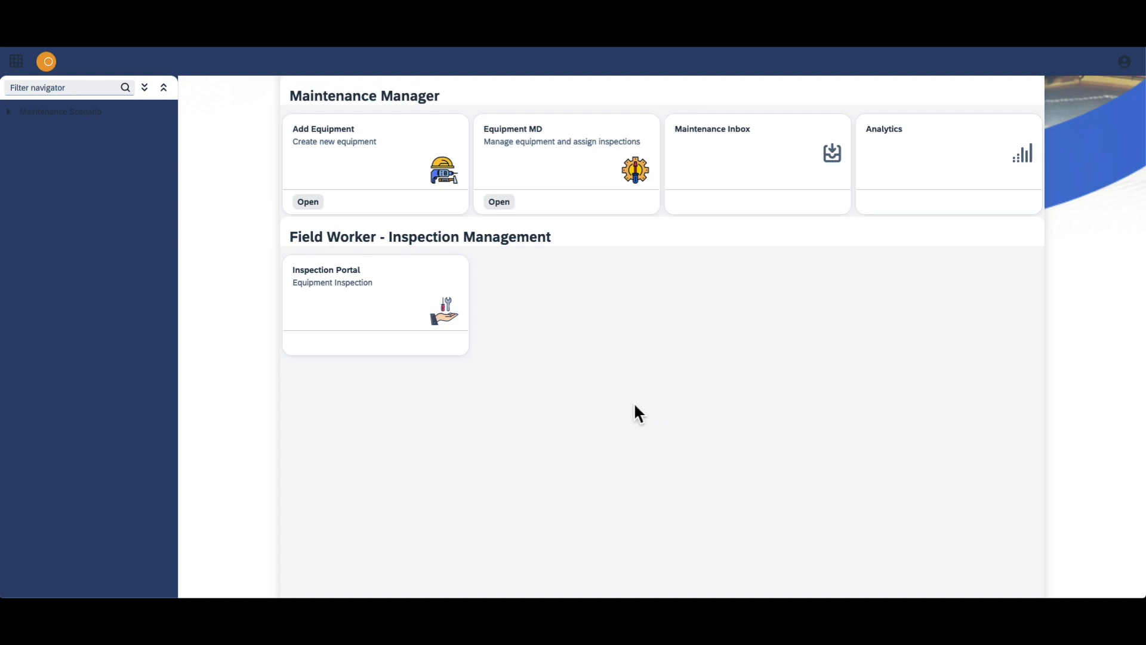
click(22, 118)
Step: Return to the elearningLayout style settings and set the Launchpad Tilegroup Page Background Color to transparent
click(830, 27)
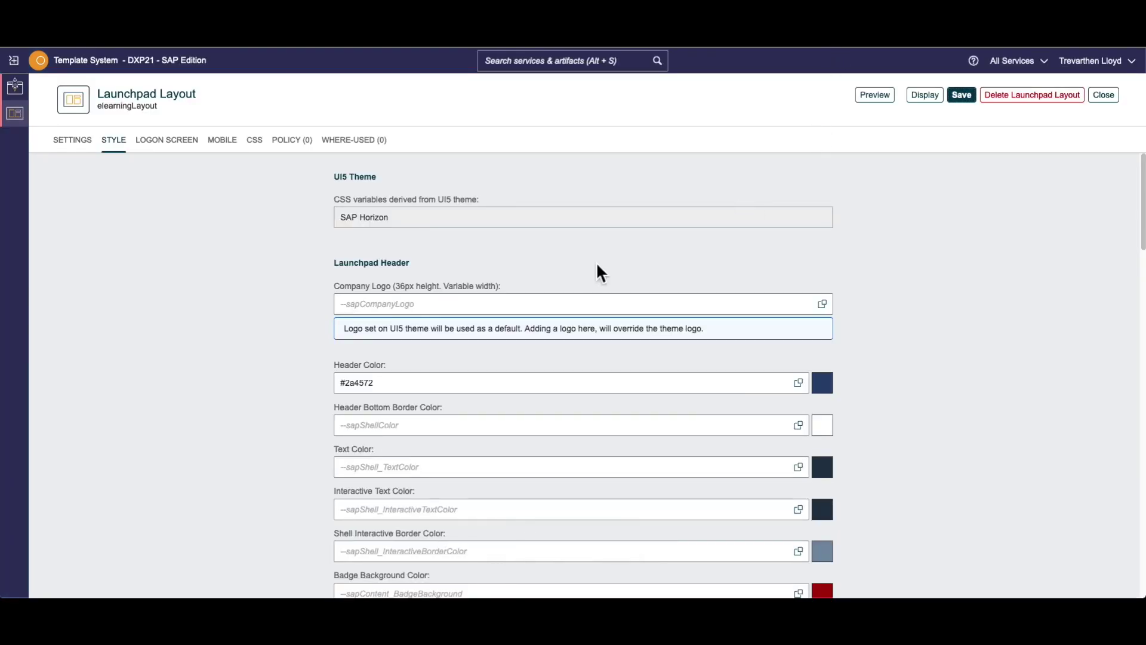
scroll(597, 266, down, 5)
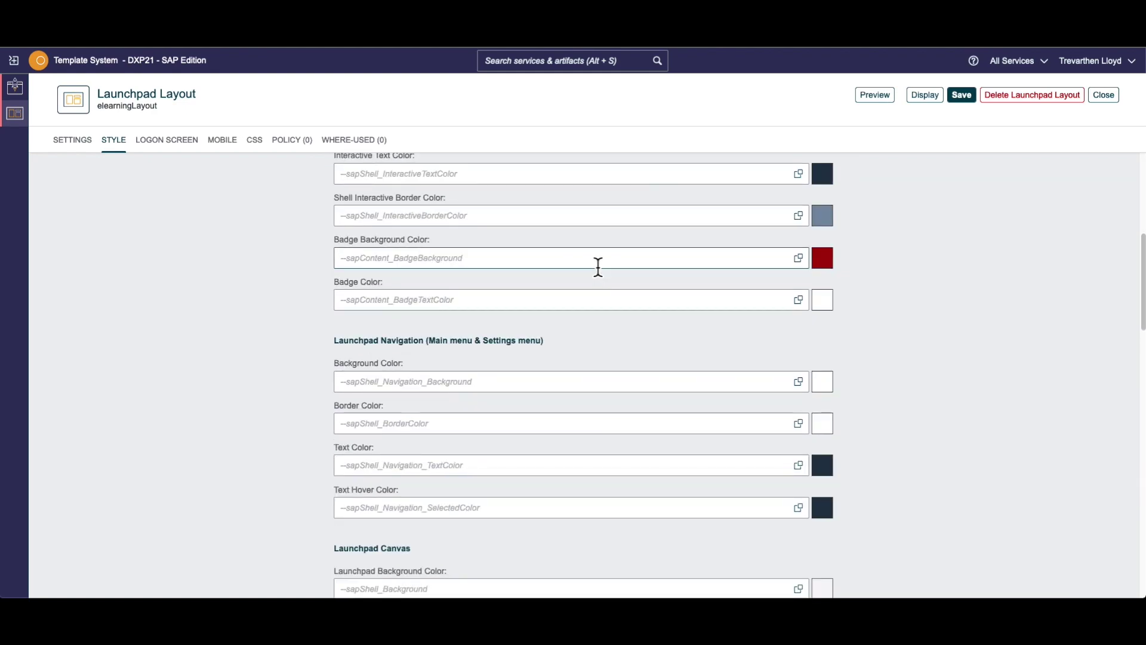
scroll(598, 266, down, 5)
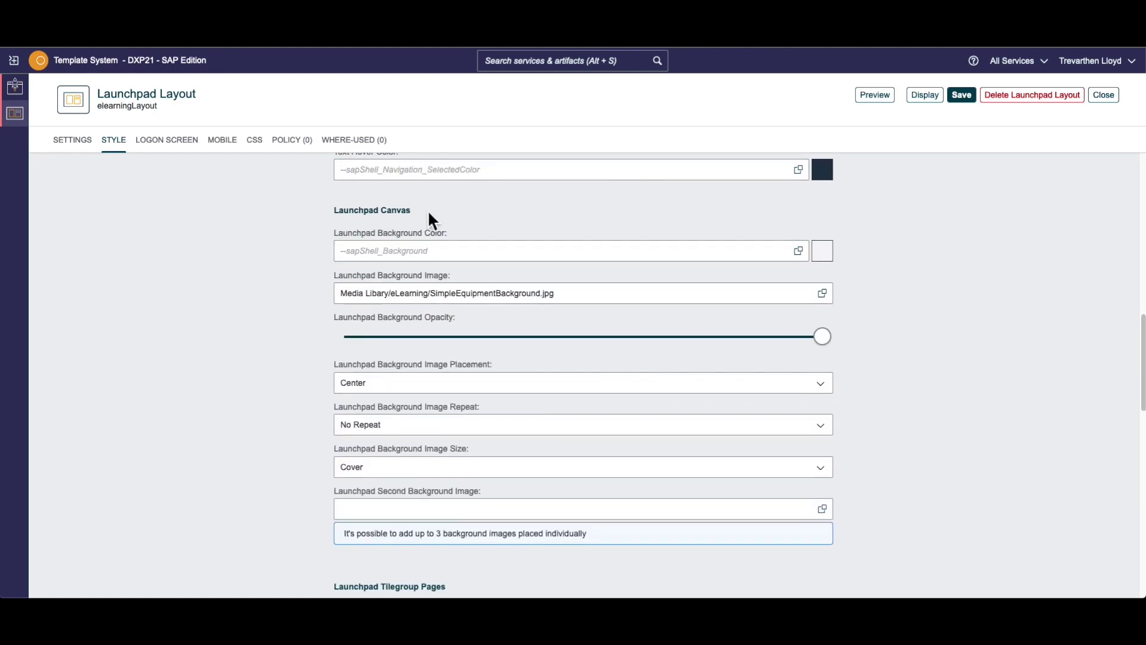
scroll(447, 358, down, 1)
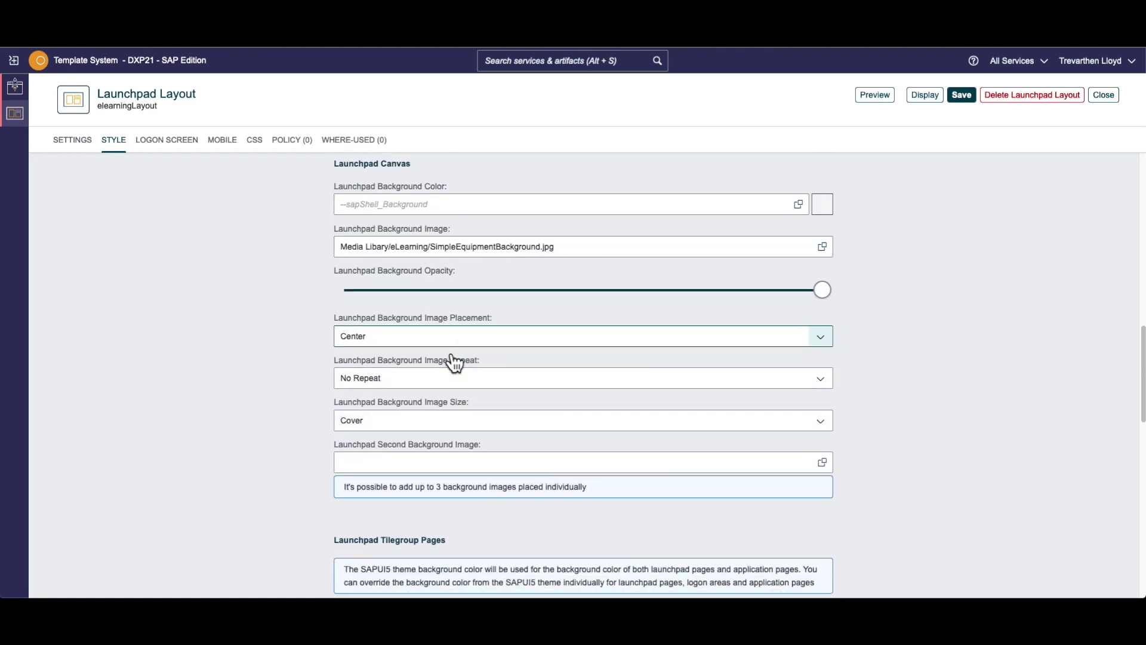
scroll(453, 361, down, 3)
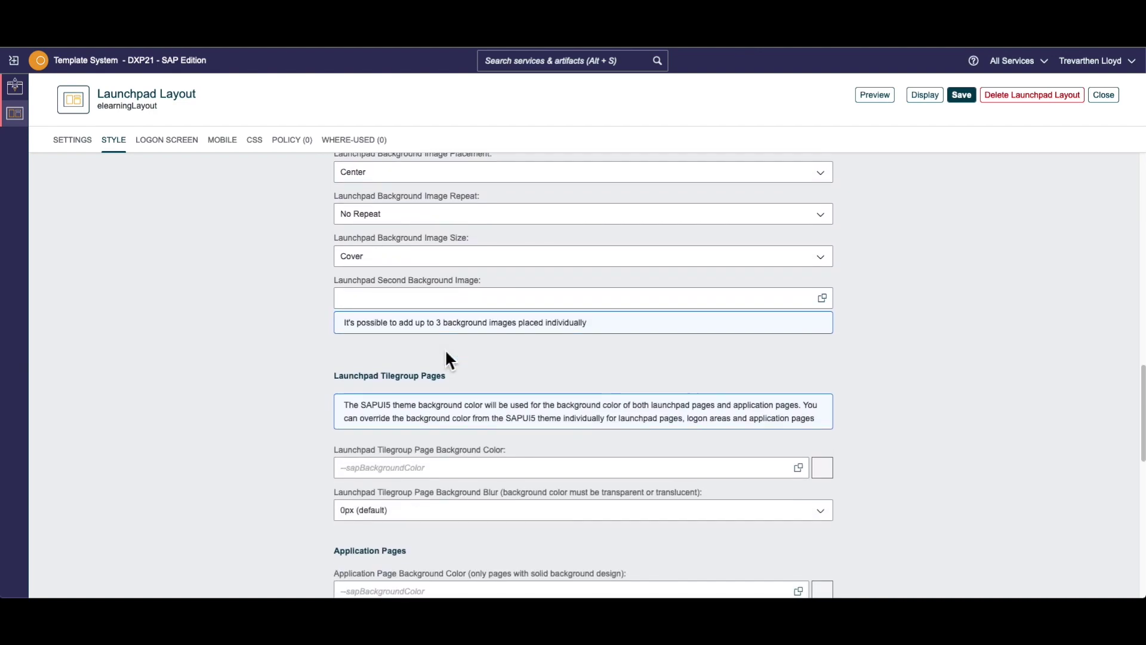
scroll(445, 357, down, 1)
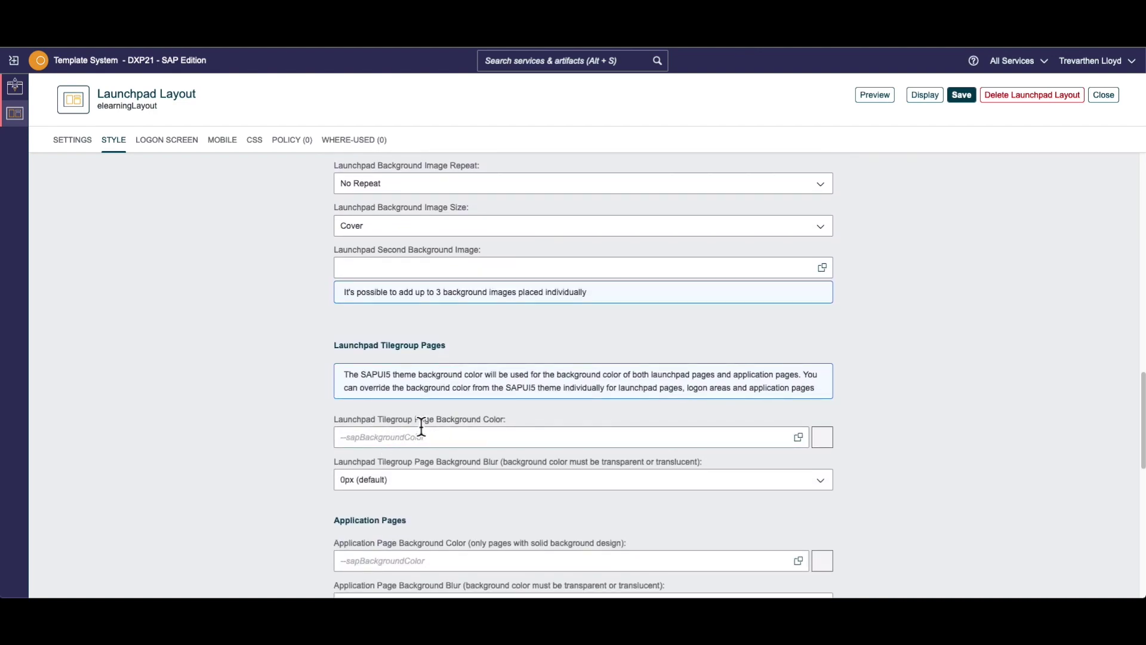
scroll(455, 428, down, 1)
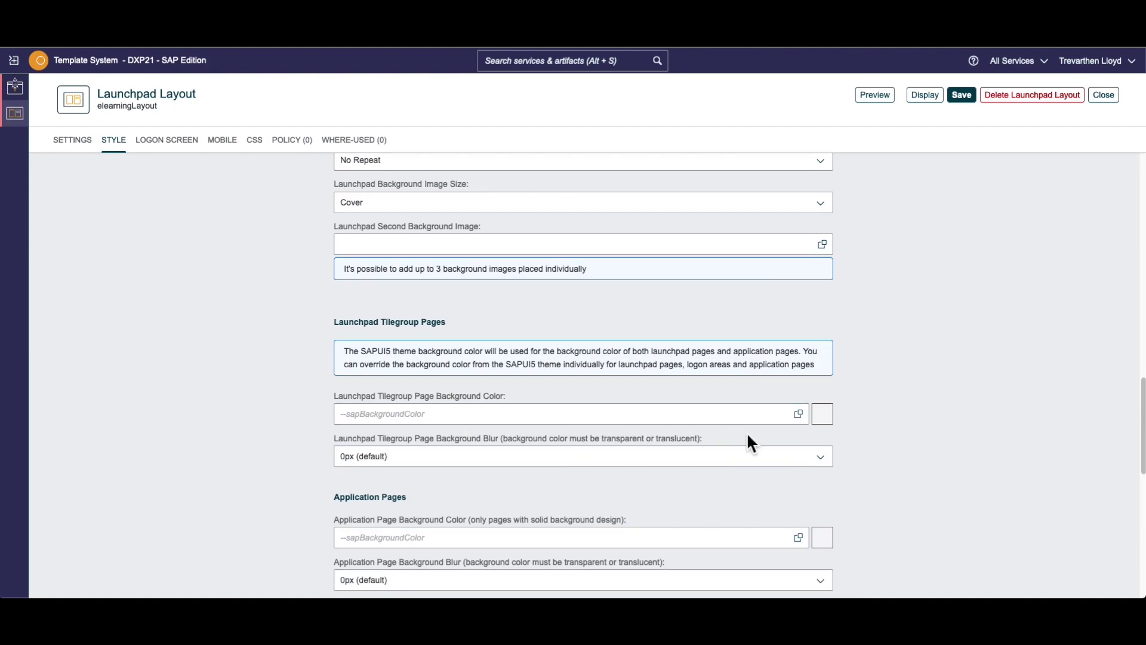
click(816, 421)
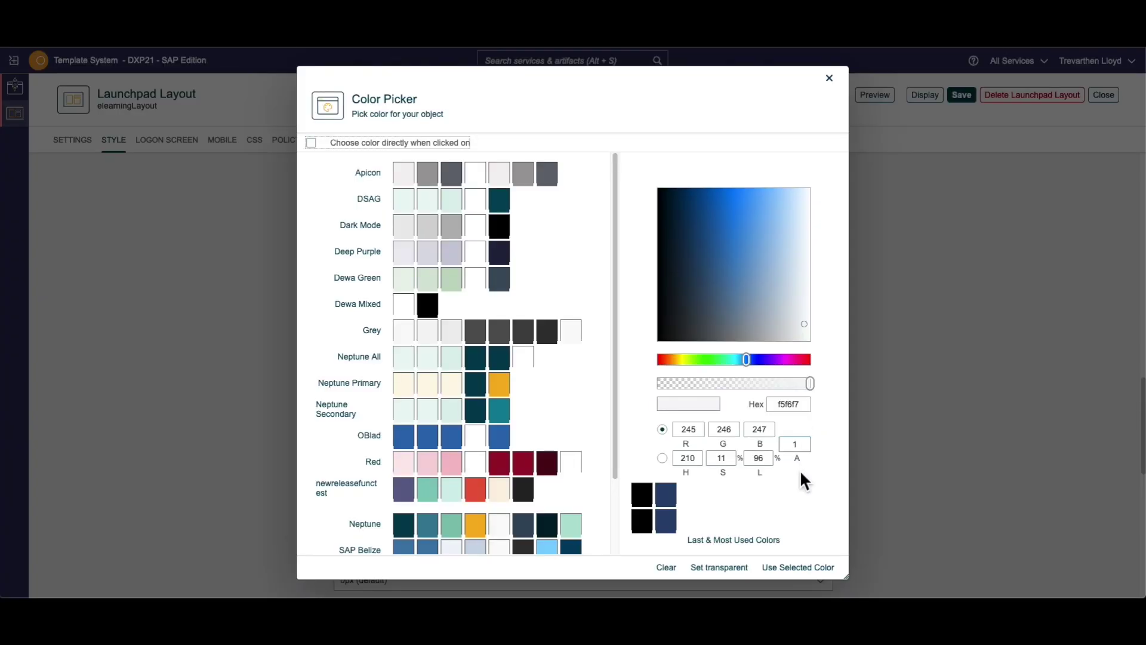
click(722, 567)
Step: Set the Text Color of the Launchpad Navigation section to white and save the layout
scroll(741, 460, up, 15)
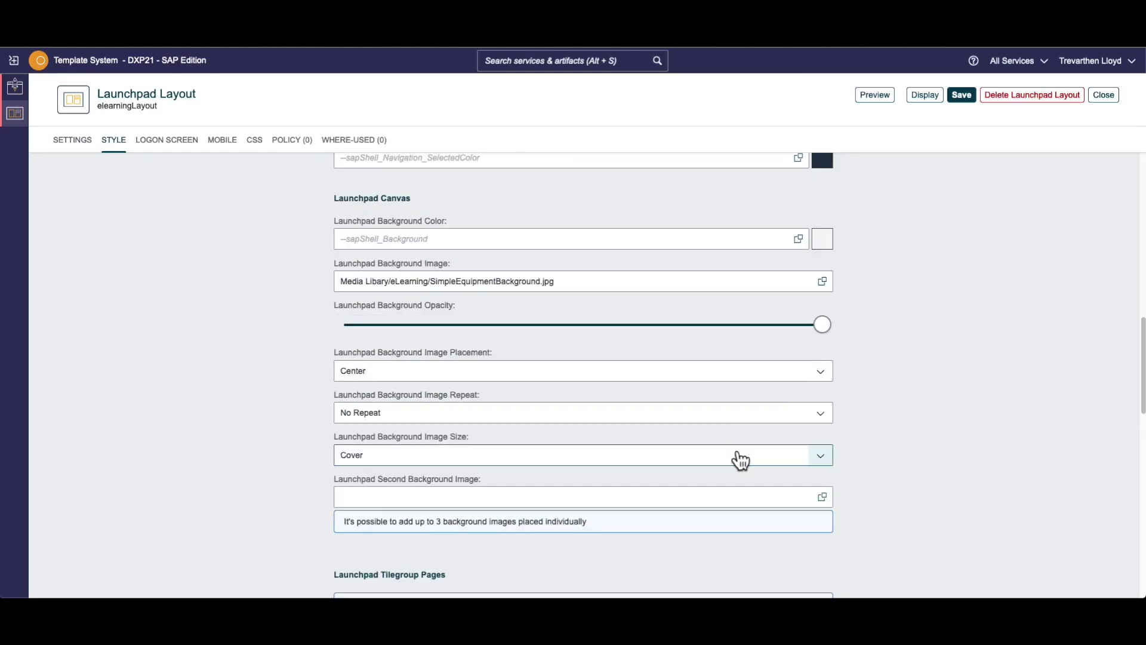
scroll(733, 451, up, 3)
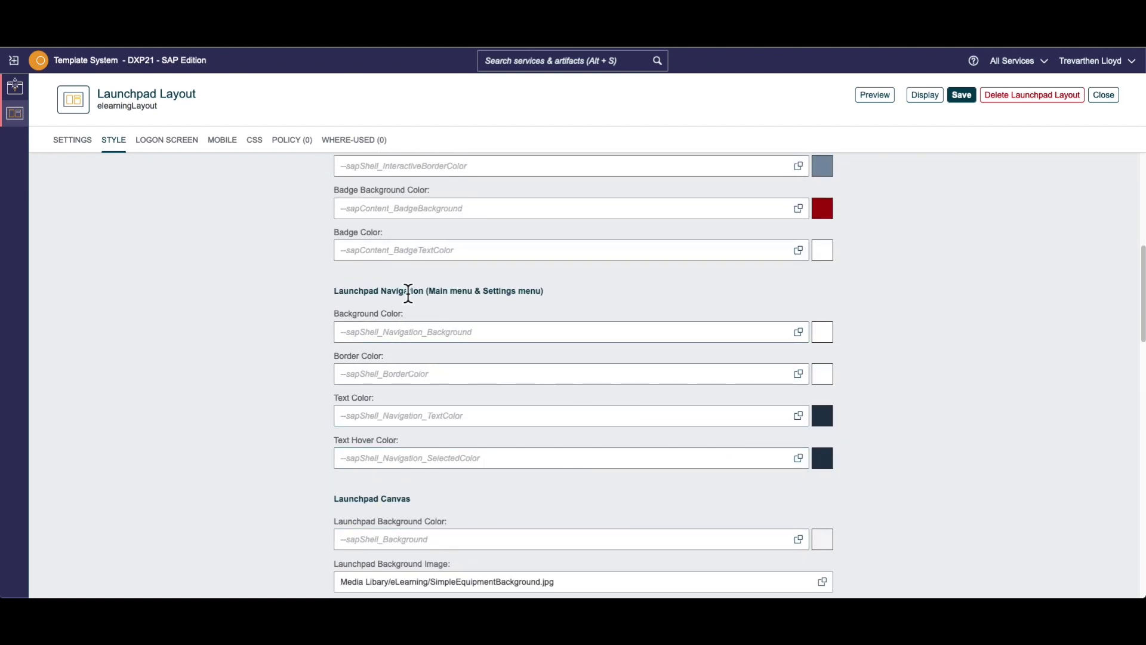
click(431, 294)
drag(431, 293, 472, 294)
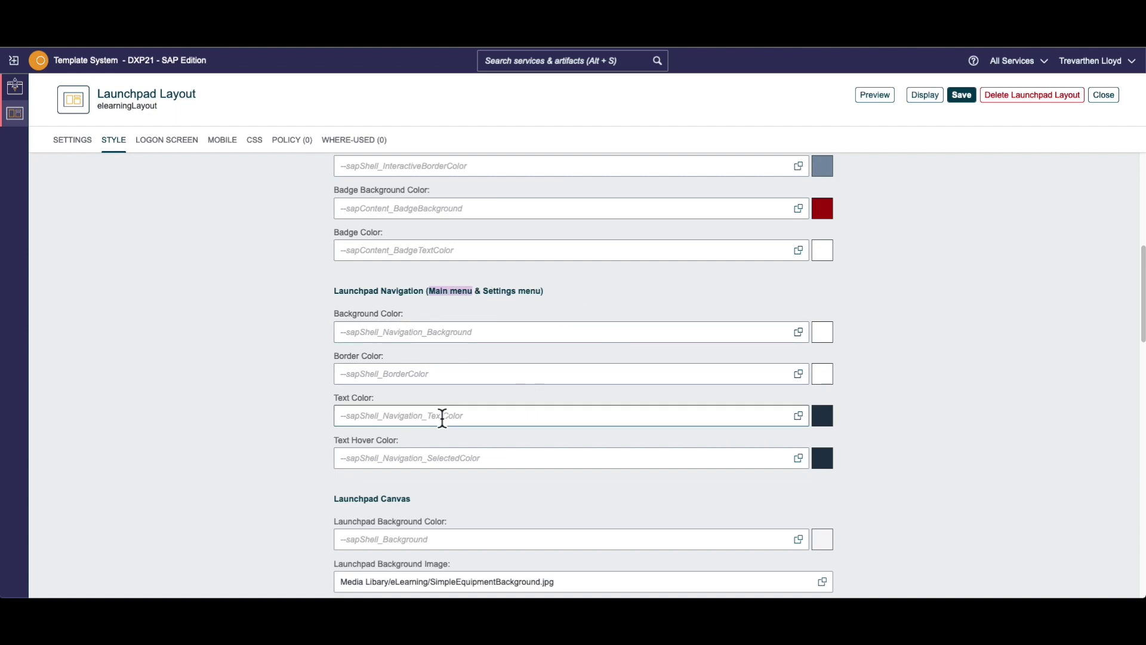
click(822, 416)
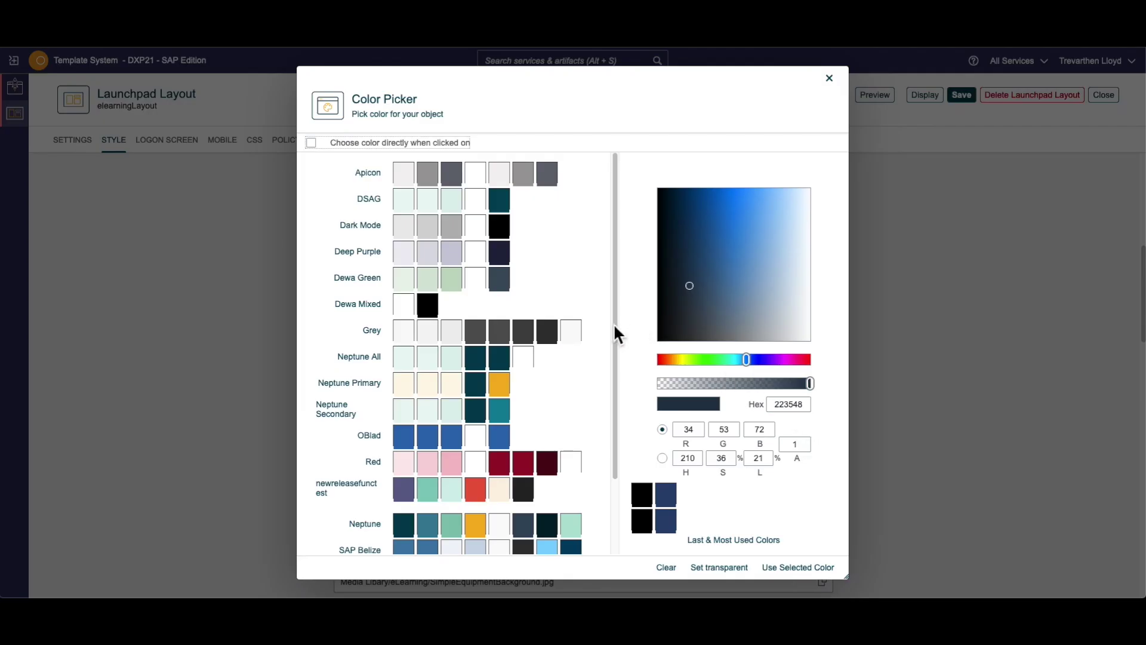
drag(707, 281, 819, 179)
click(799, 567)
click(973, 99)
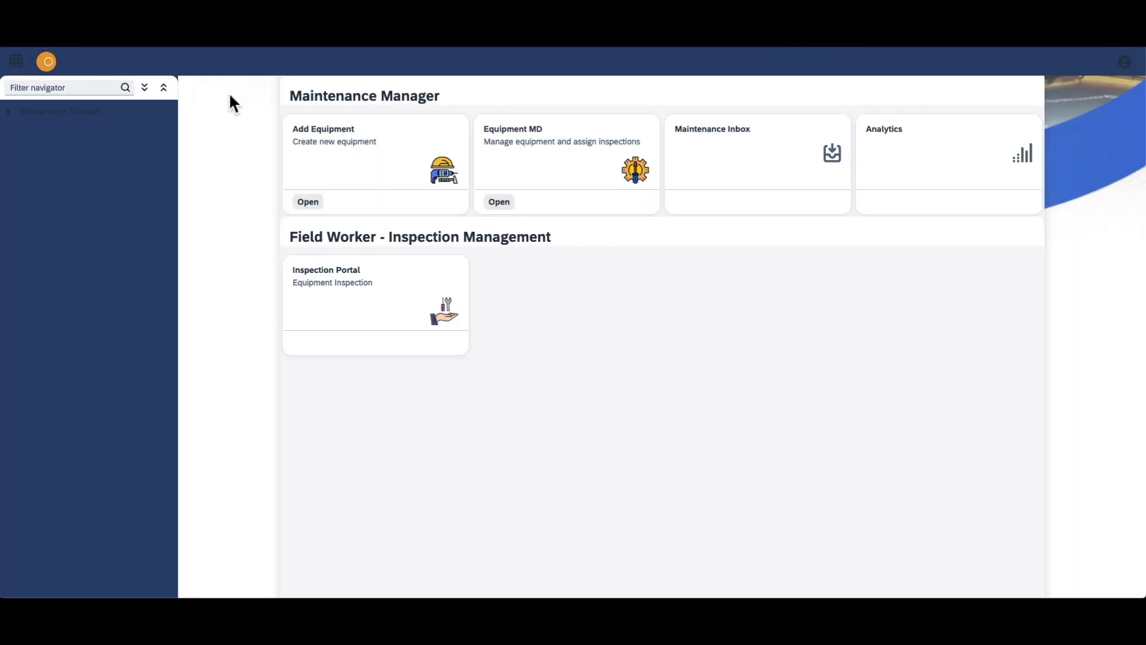
Step: Reload the running launchpad and expand Maintenance Scenario in the navigator to check the new styling
key(super+r)
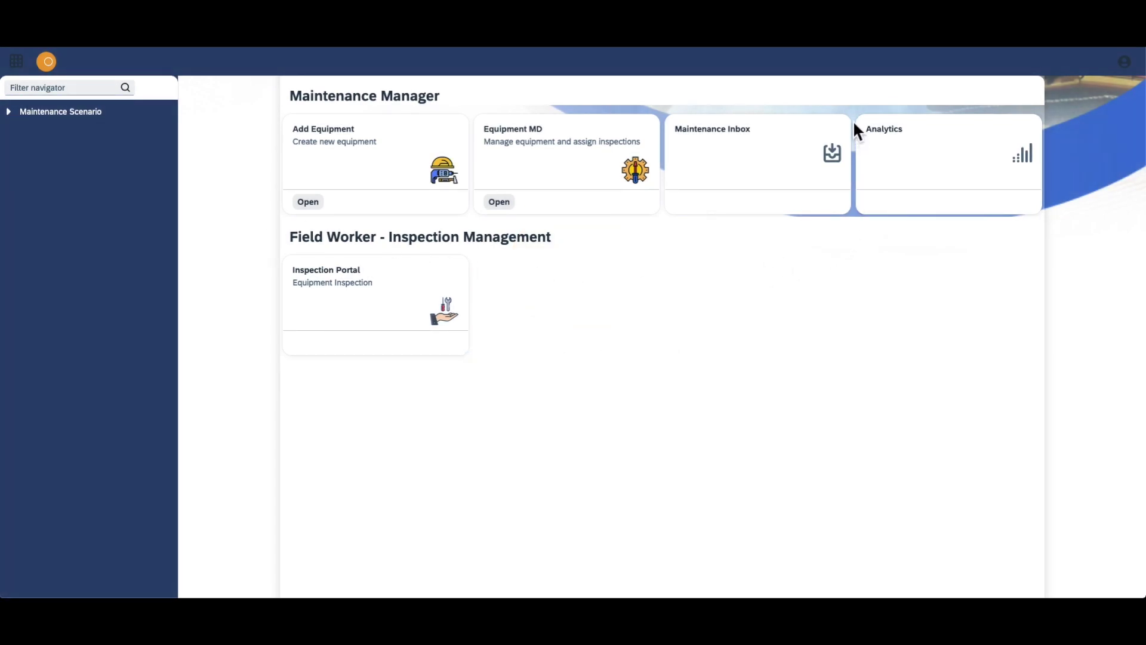
click(16, 113)
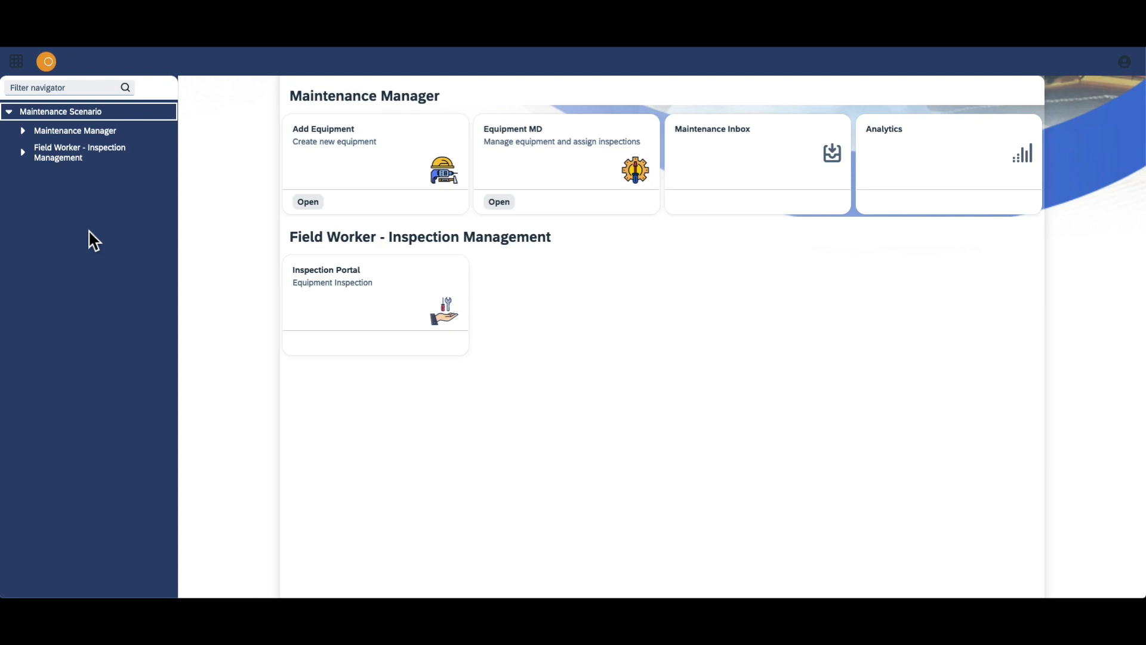
click(585, 455)
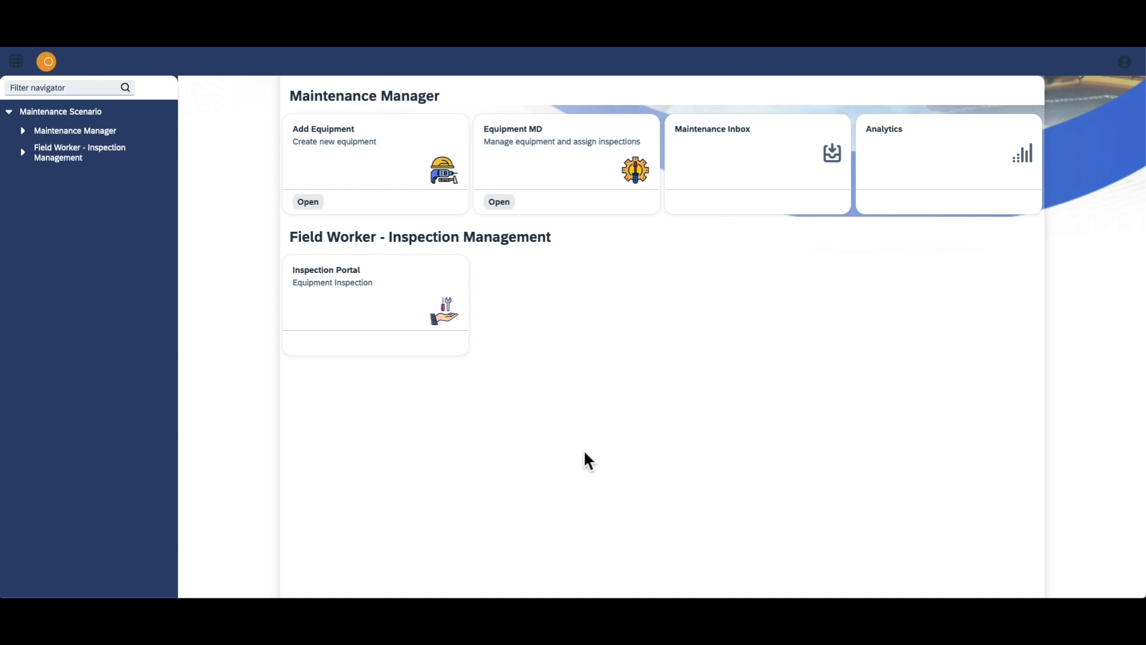
Step: Inspect the Field Worker - Inspection Management title strip in the browser developer tools and select its enclosing nepTileMax container
right_click(779, 225)
click(813, 367)
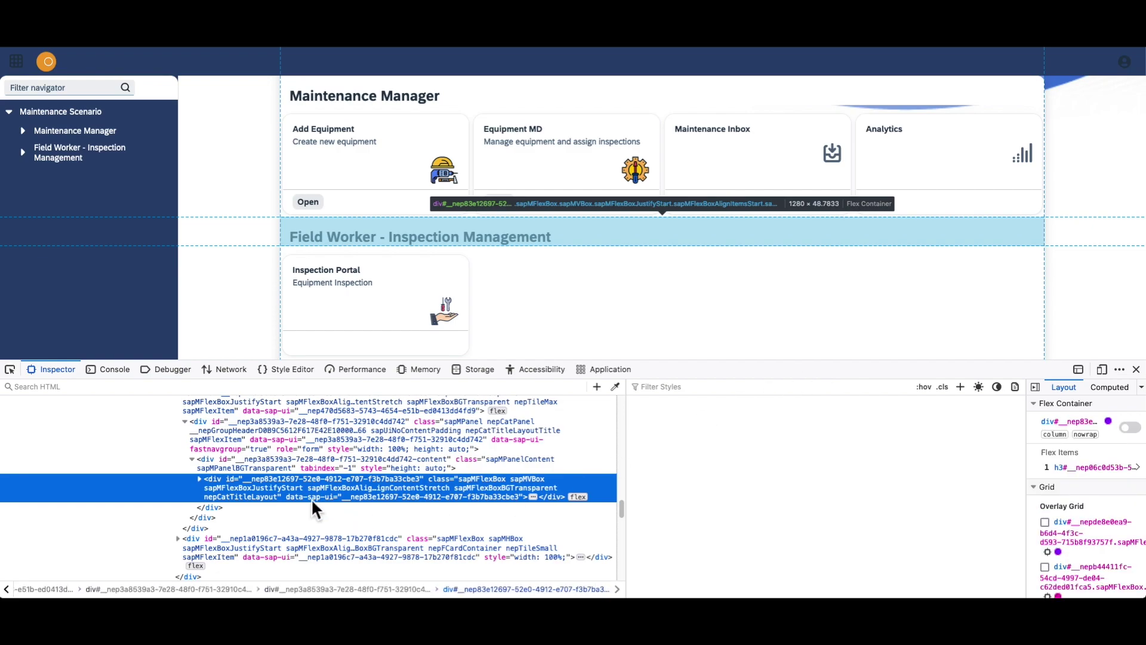
scroll(287, 428, up, 1)
click(288, 434)
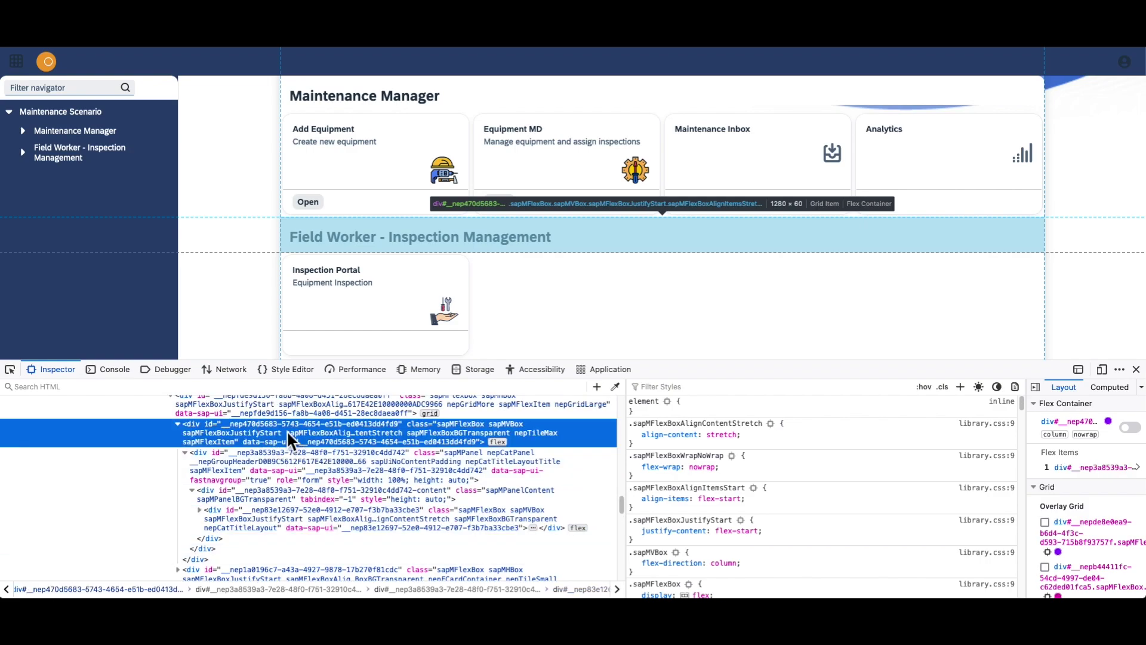
Step: Examine the CSS rules of the nepCatPanel title panel and its enclosing nepTileMax container for a background setting
click(290, 471)
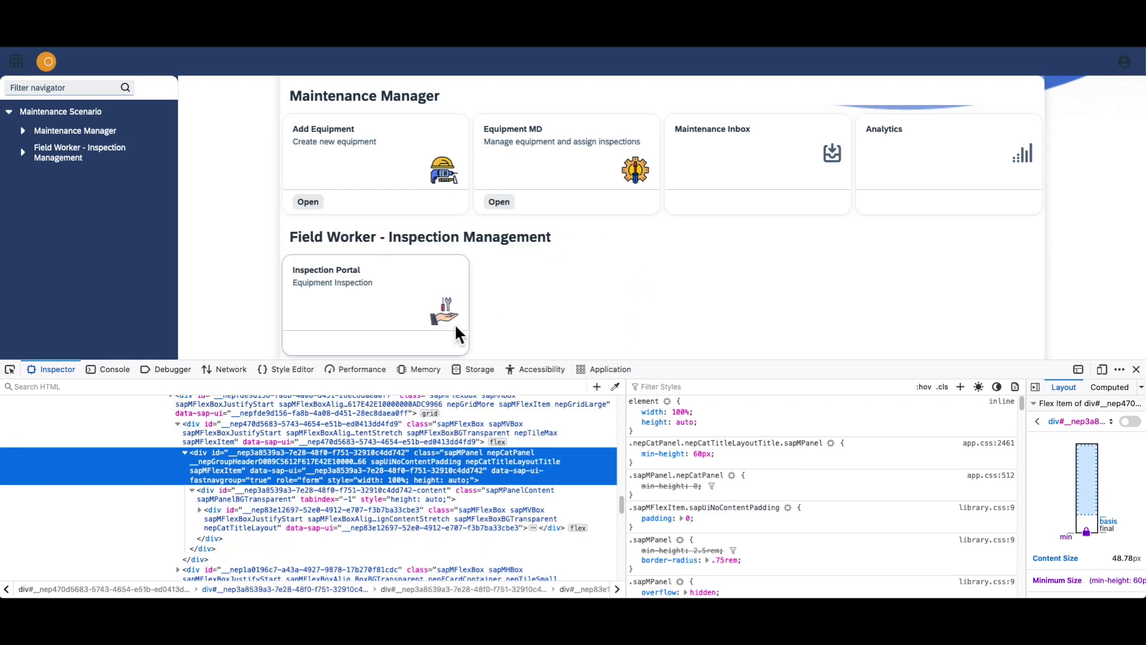
scroll(301, 443, up, 1)
click(300, 456)
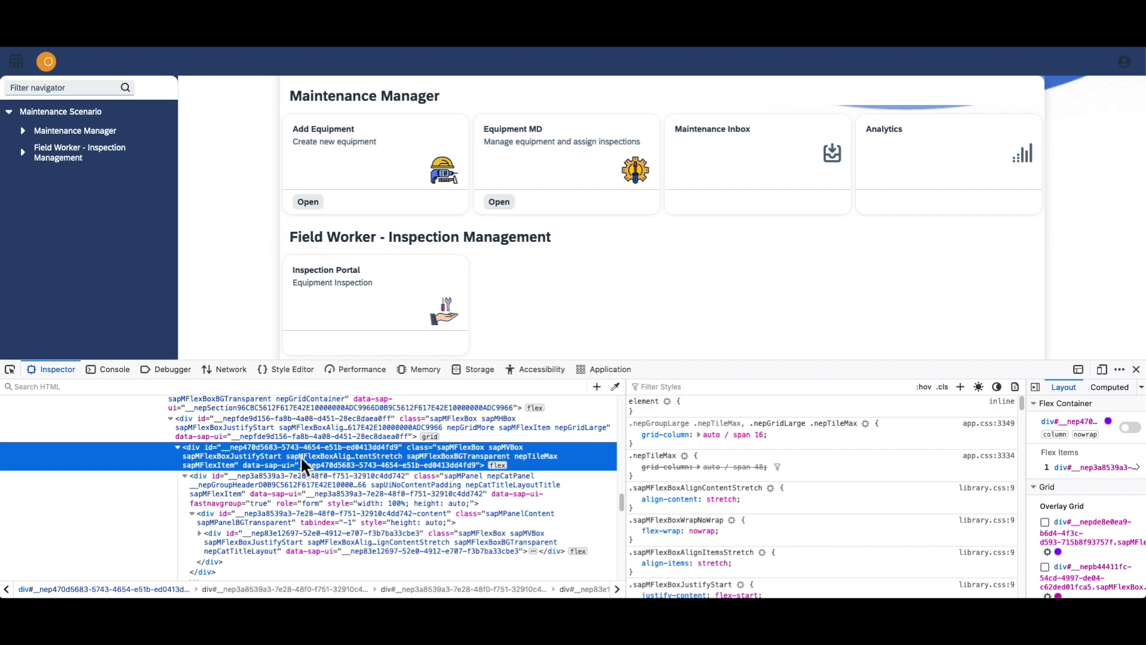
scroll(763, 520, down, 5)
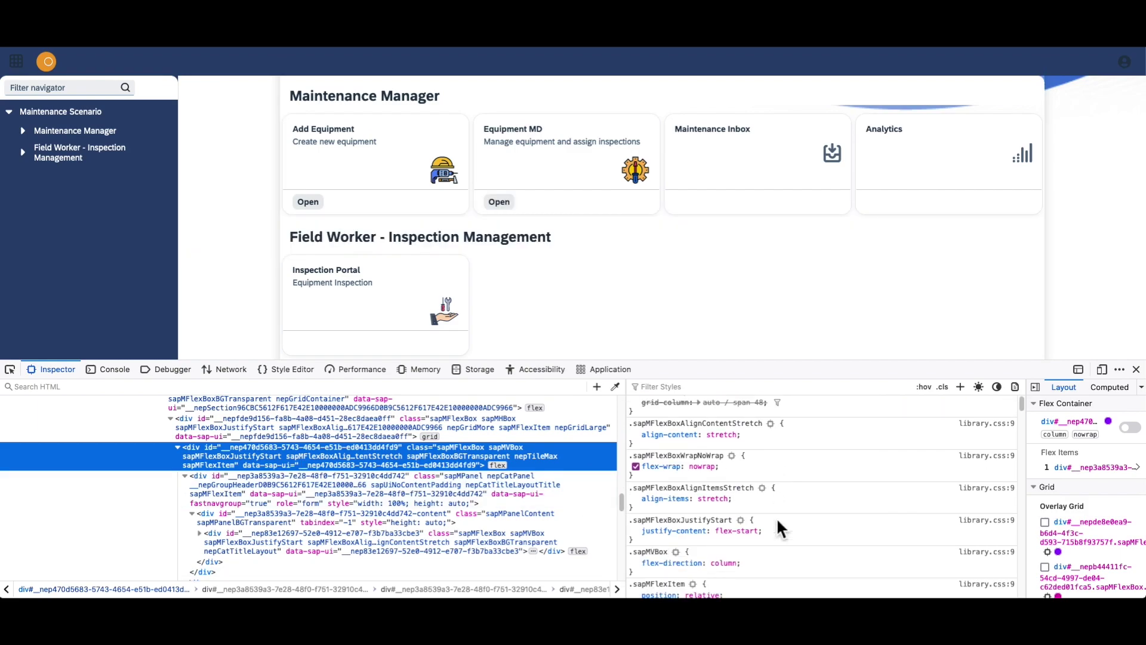
scroll(778, 523, down, 2)
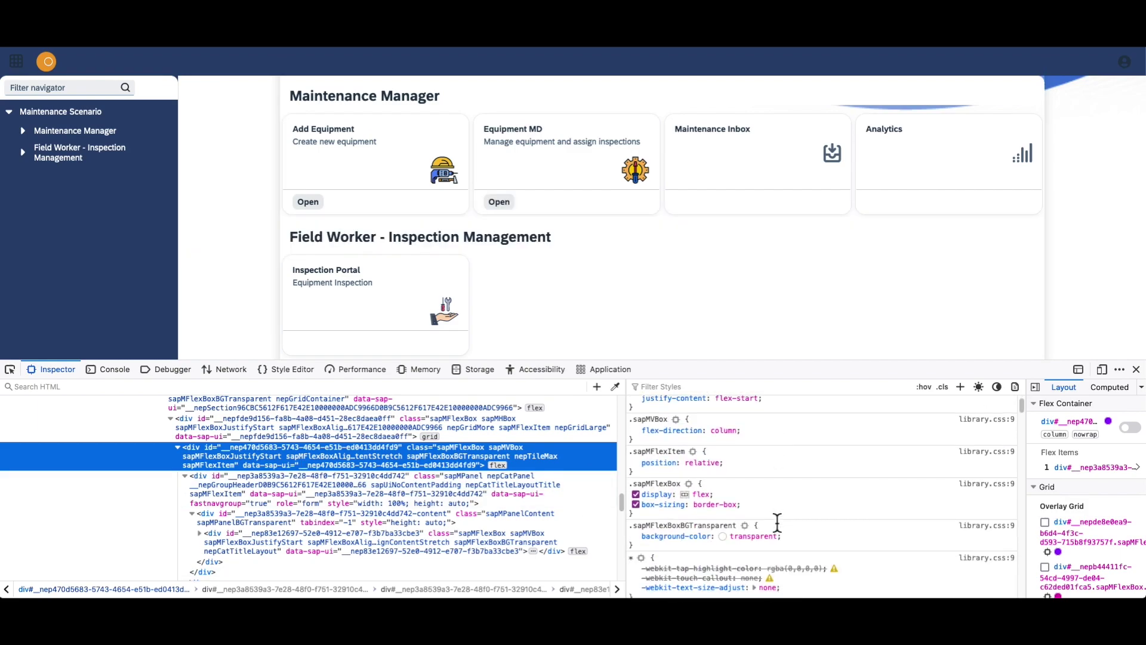
Step: Try a red background-color on the .sapMFlexBoxBGTransparent rule and fade it back to full transparency as #ea373700
click(723, 536)
click(733, 466)
drag(733, 466, 805, 420)
mouse_move(751, 514)
mouse_down()
mouse_move(794, 514)
mouse_move(739, 513)
mouse_up()
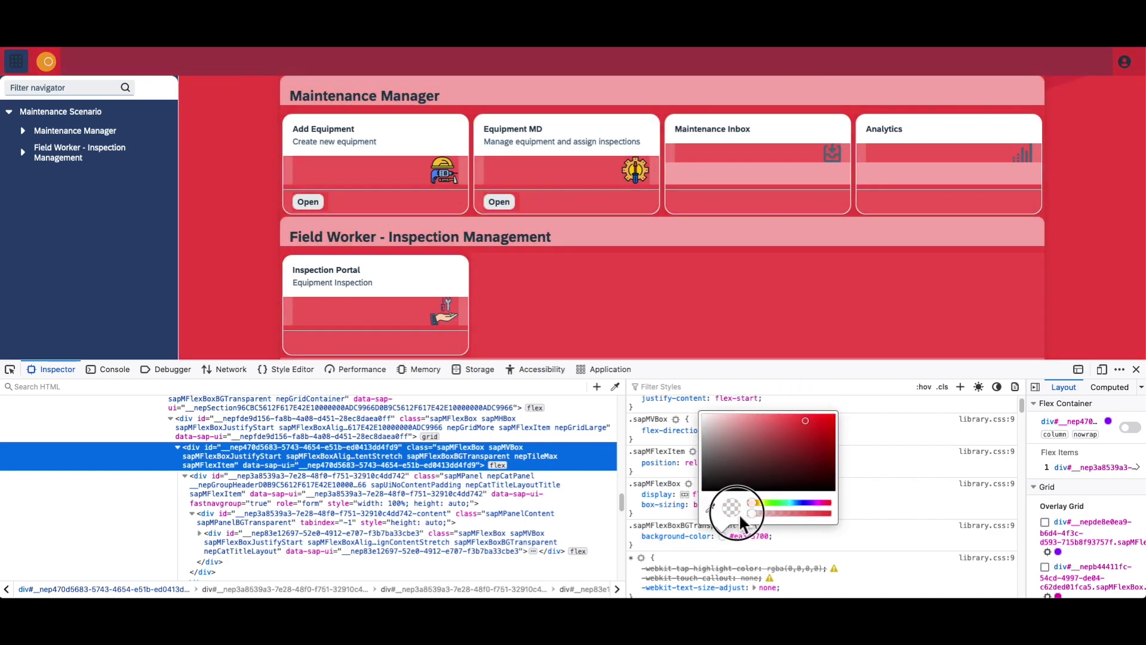
click(508, 496)
Step: Inspect the rules of the nepCatPanel element and its nested sapMPanelContent element to locate the title strip's background
click(277, 486)
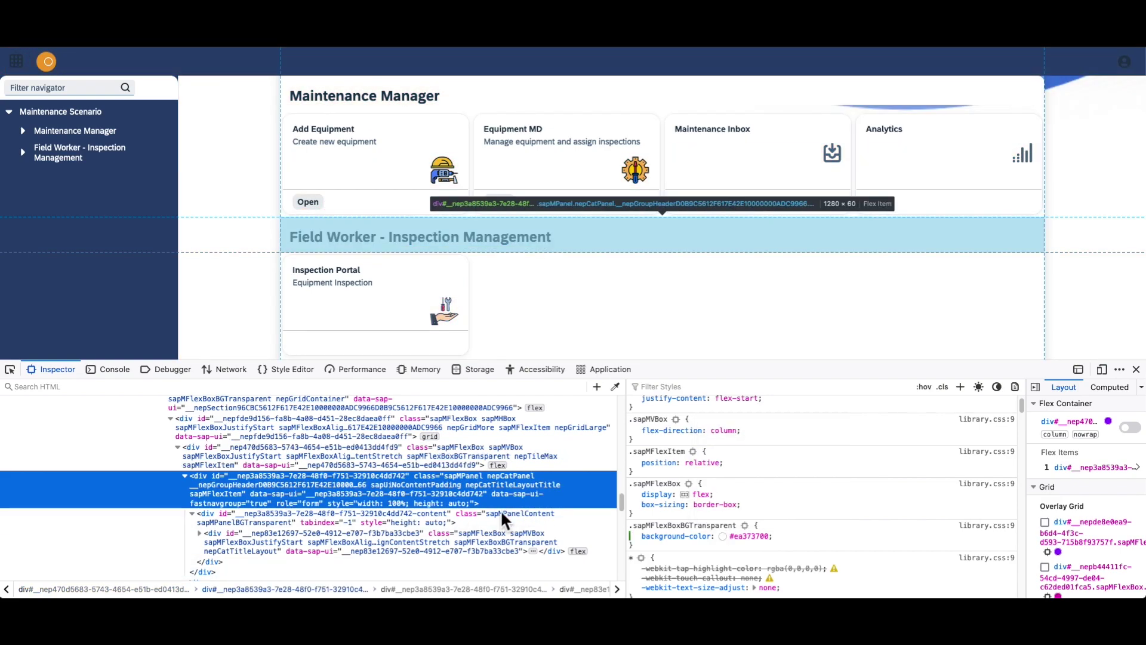
scroll(722, 525, up, 5)
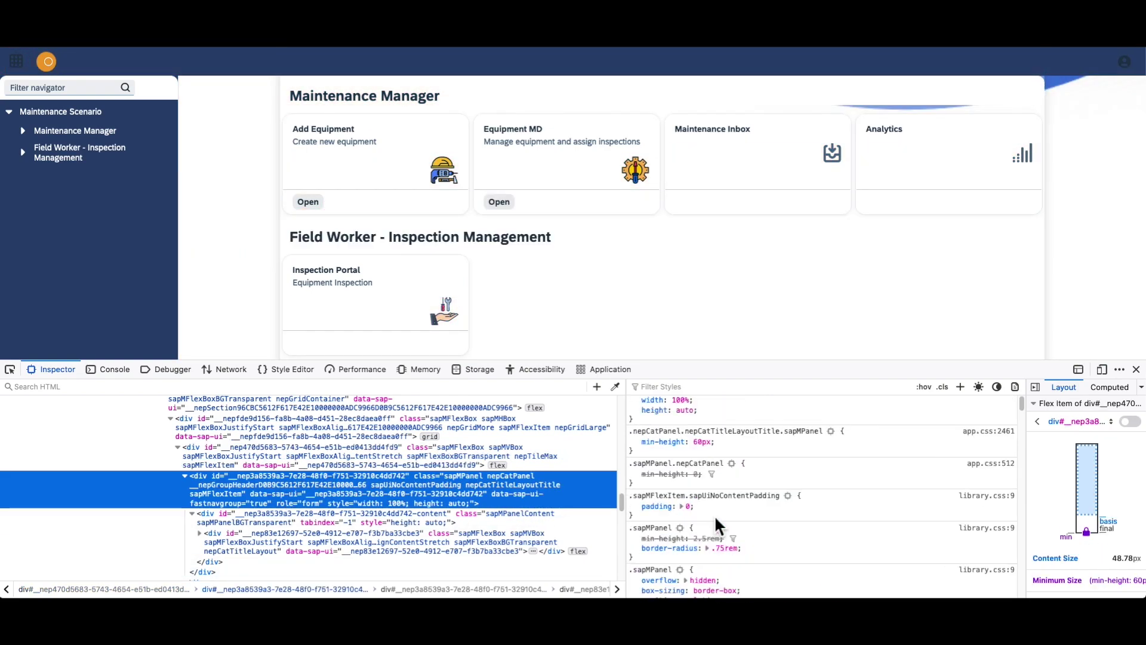
scroll(715, 519, down, 5)
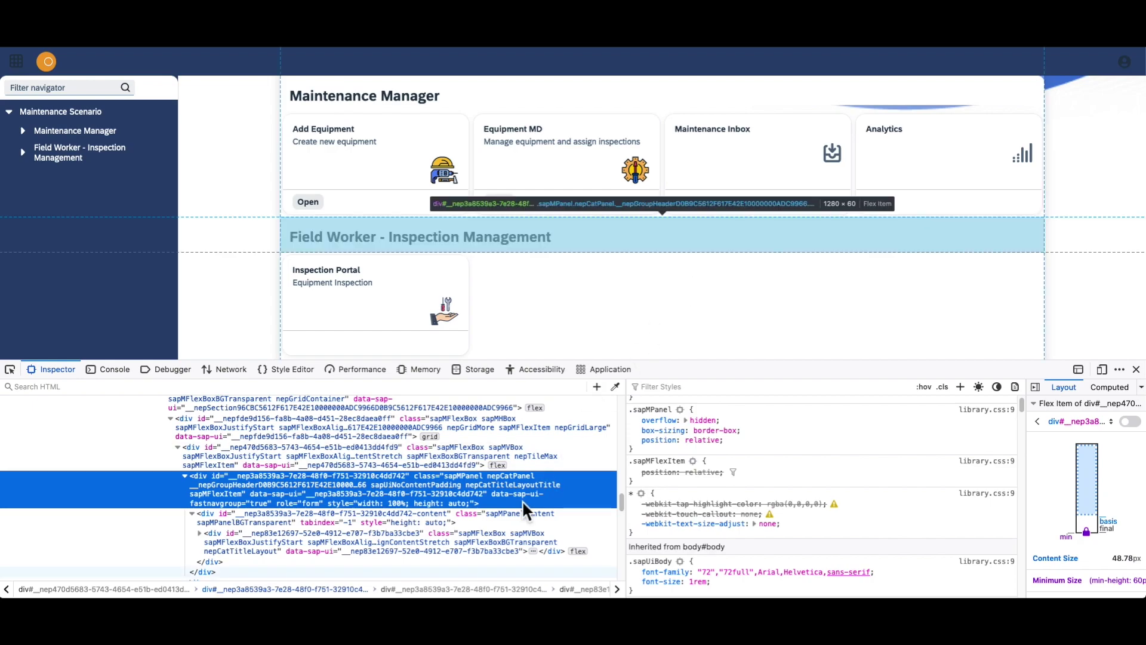
click(523, 518)
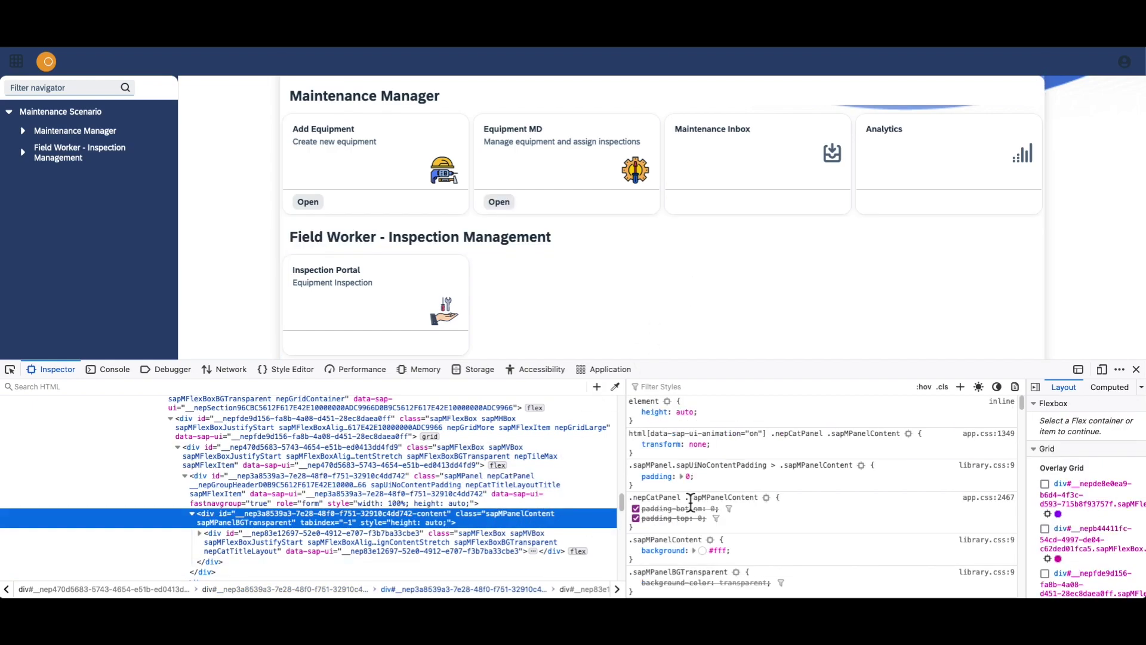
scroll(691, 503, down, 1)
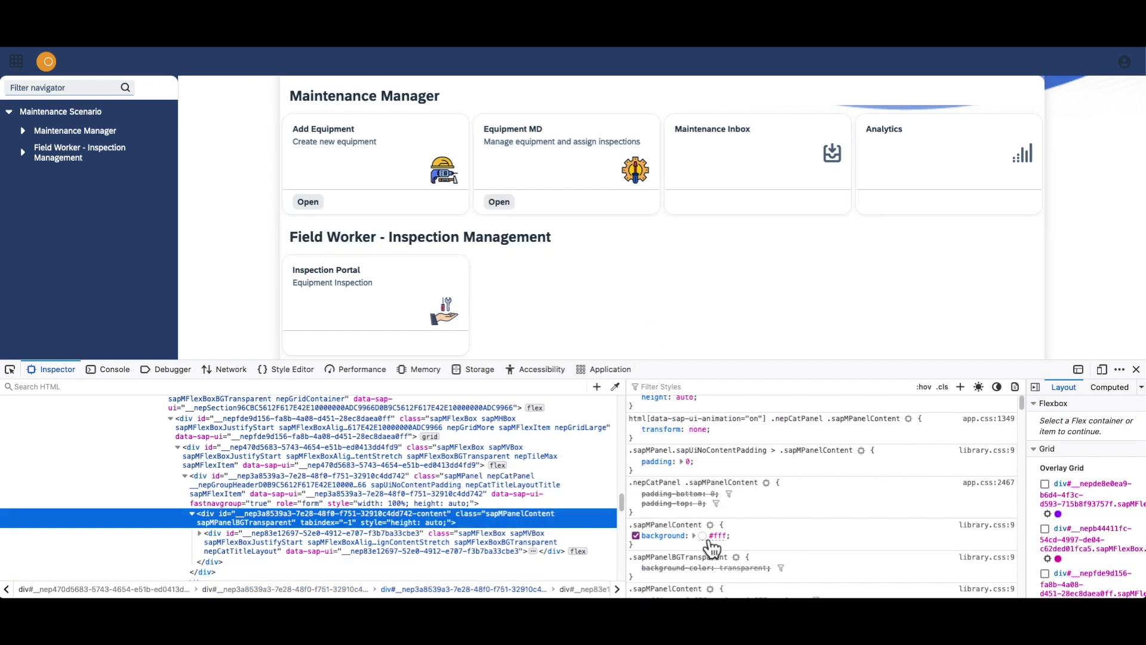
Step: Test a reddish background on the .sapMPanelContent rule and set it to fully transparent white, #fff0
click(702, 535)
click(719, 437)
mouse_move(728, 447)
mouse_down()
mouse_move(779, 428)
mouse_move(797, 458)
mouse_move(736, 459)
mouse_move(770, 440)
mouse_move(729, 468)
mouse_move(710, 433)
mouse_up()
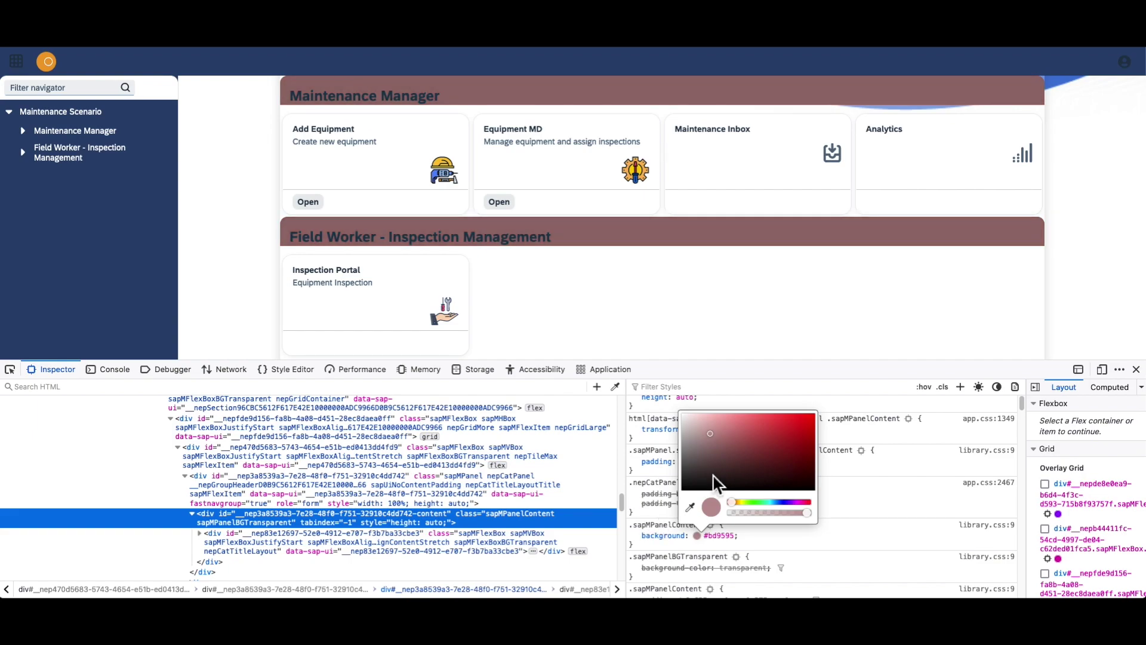
drag(804, 514, 703, 518)
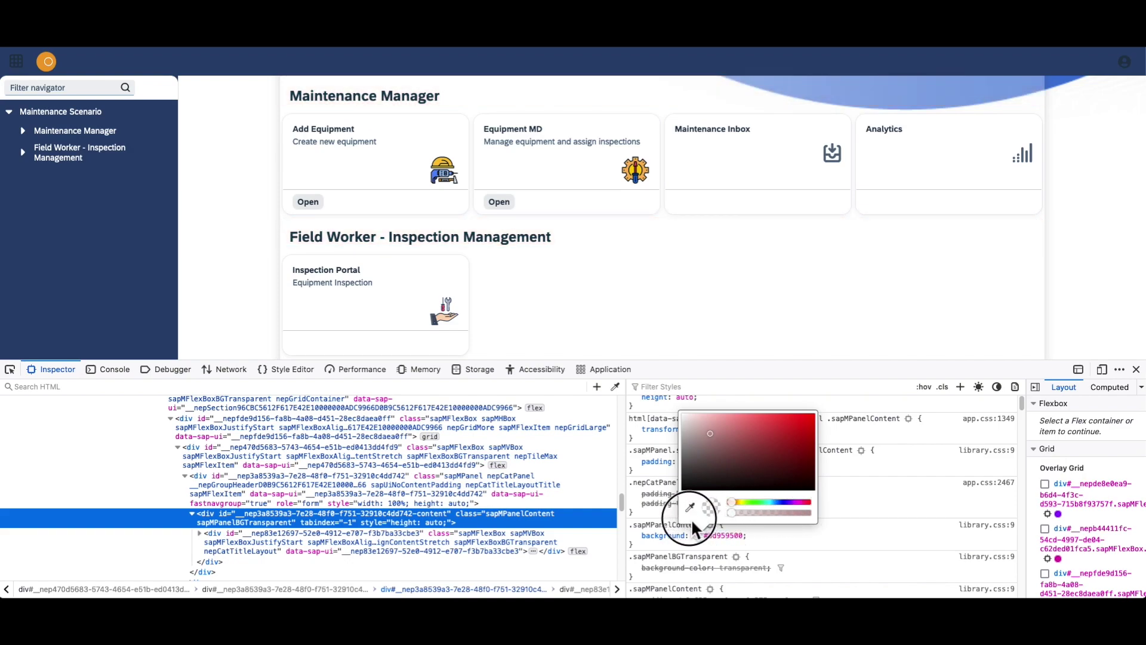
drag(706, 437, 670, 409)
Step: Copy the complete modified .sapMPanelContent CSS rule from the inspector
drag(626, 525, 634, 544)
right_click(653, 529)
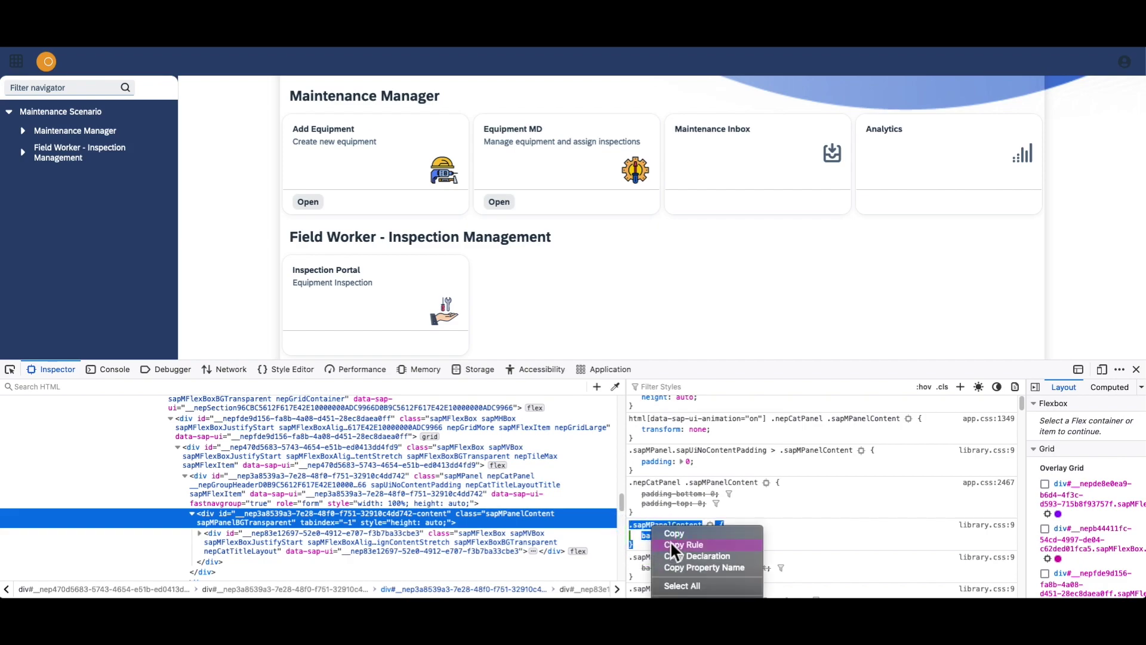
click(674, 543)
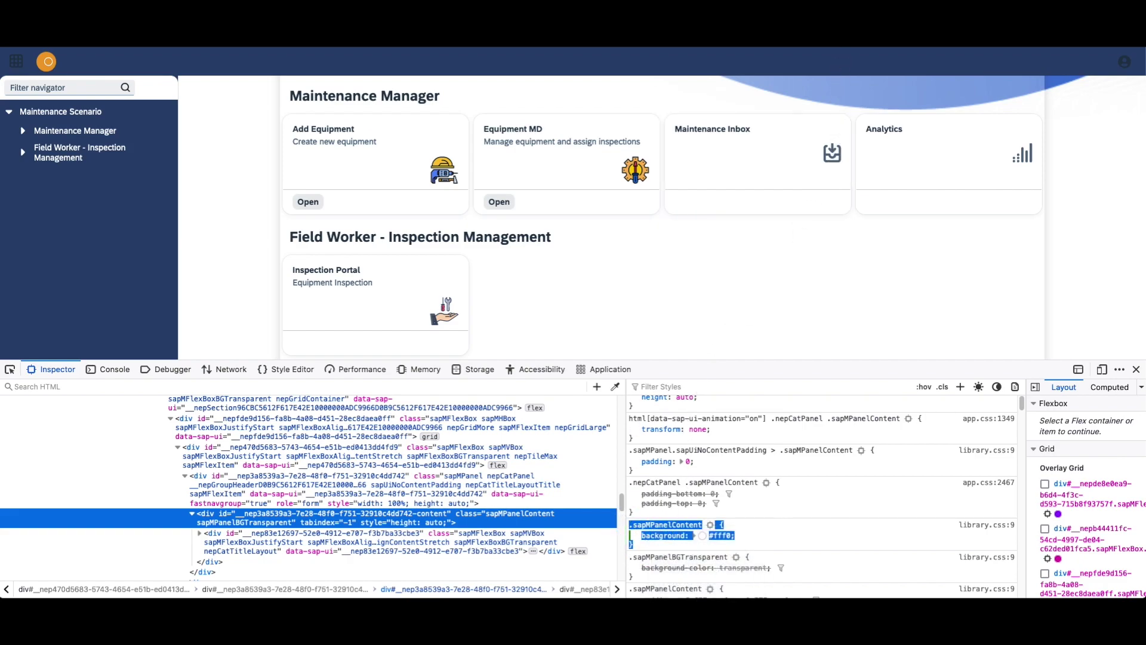
Step: Switch to the elearningLayout editor, paste the .sapMPanelContent rule with background #fff0 into its Custom Stylesheet, and save the layout
click(812, 21)
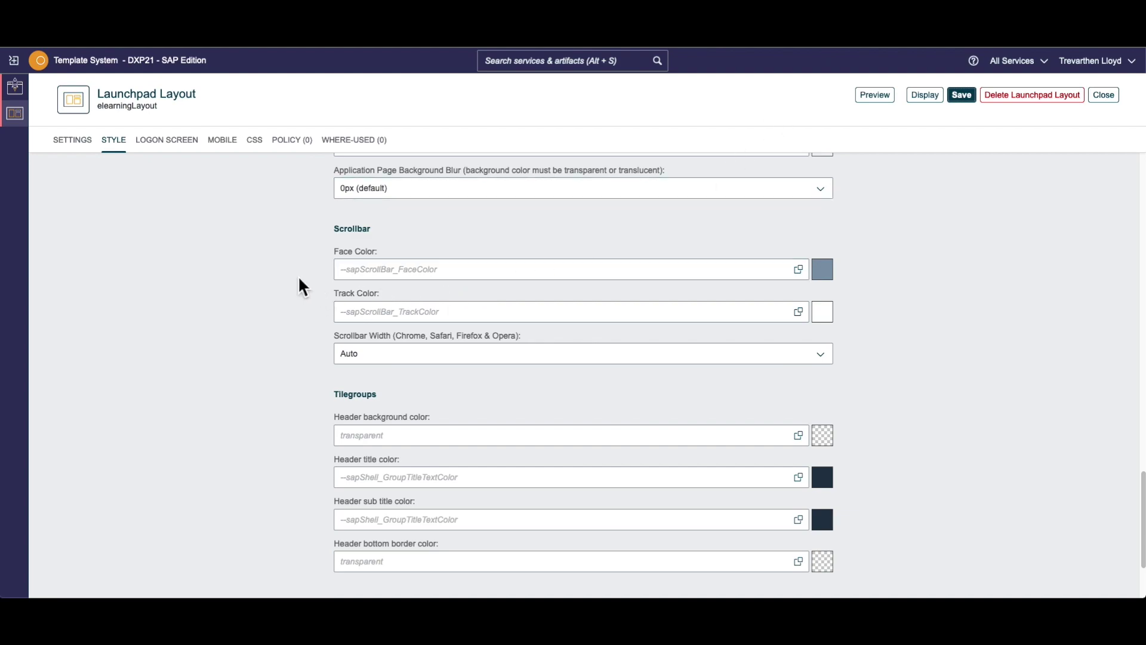
scroll(301, 278, up, 2)
click(261, 148)
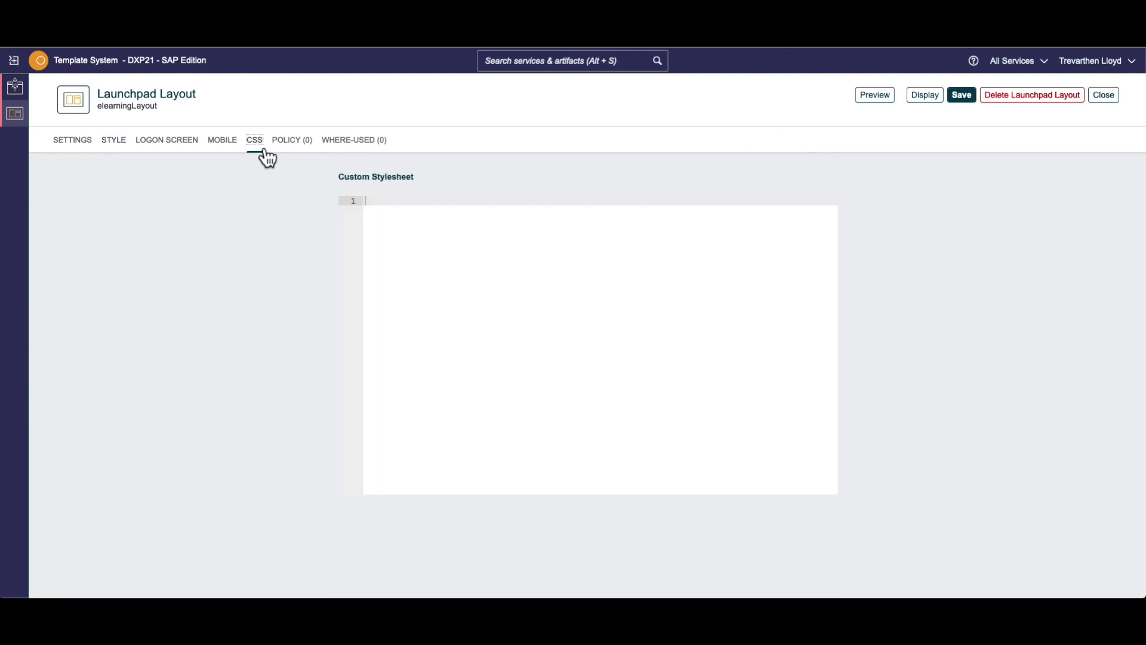
right_click(417, 212)
click(451, 272)
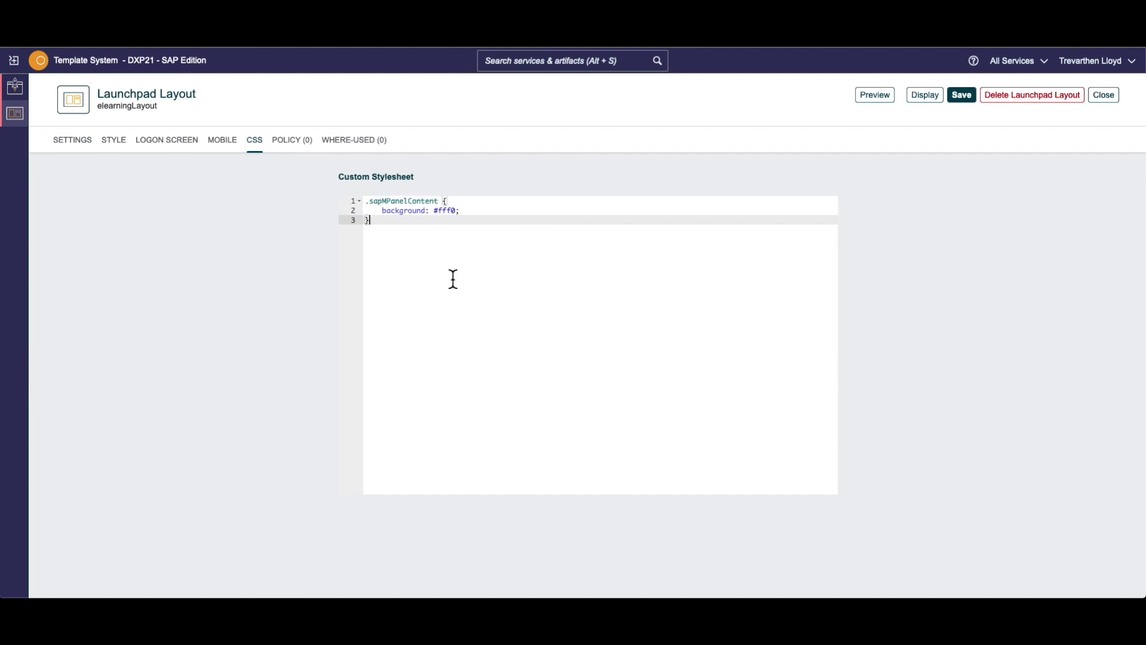
click(969, 101)
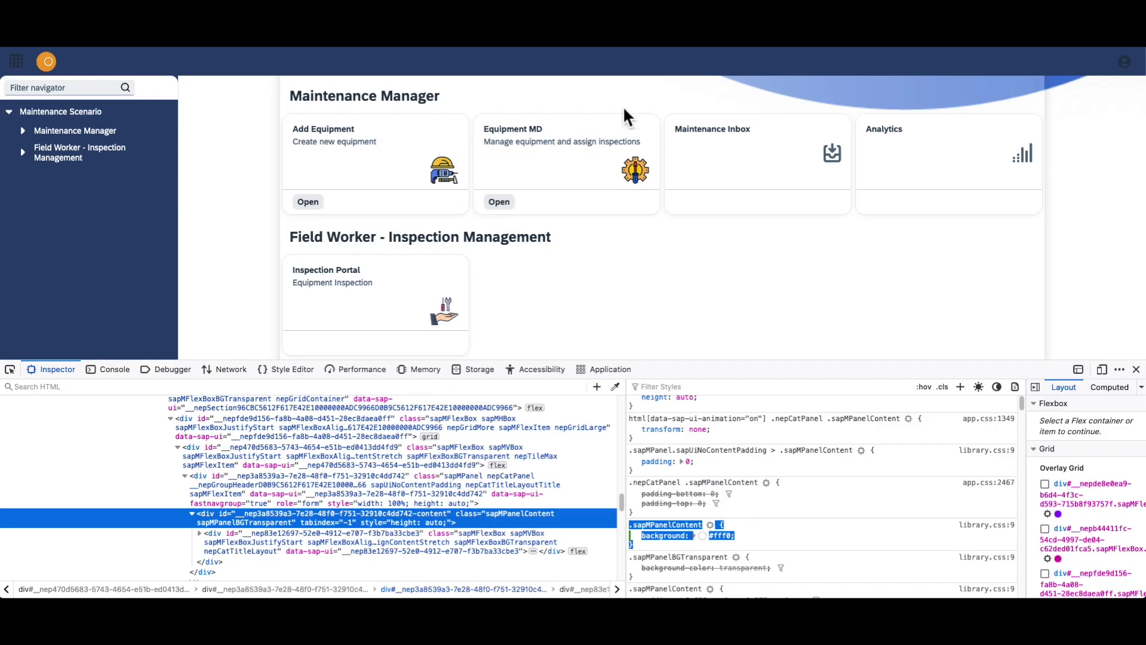
Step: Reload the running launchpad and check the Maintenance Manager and Field Worker - Inspection Management title strips
click(50, 38)
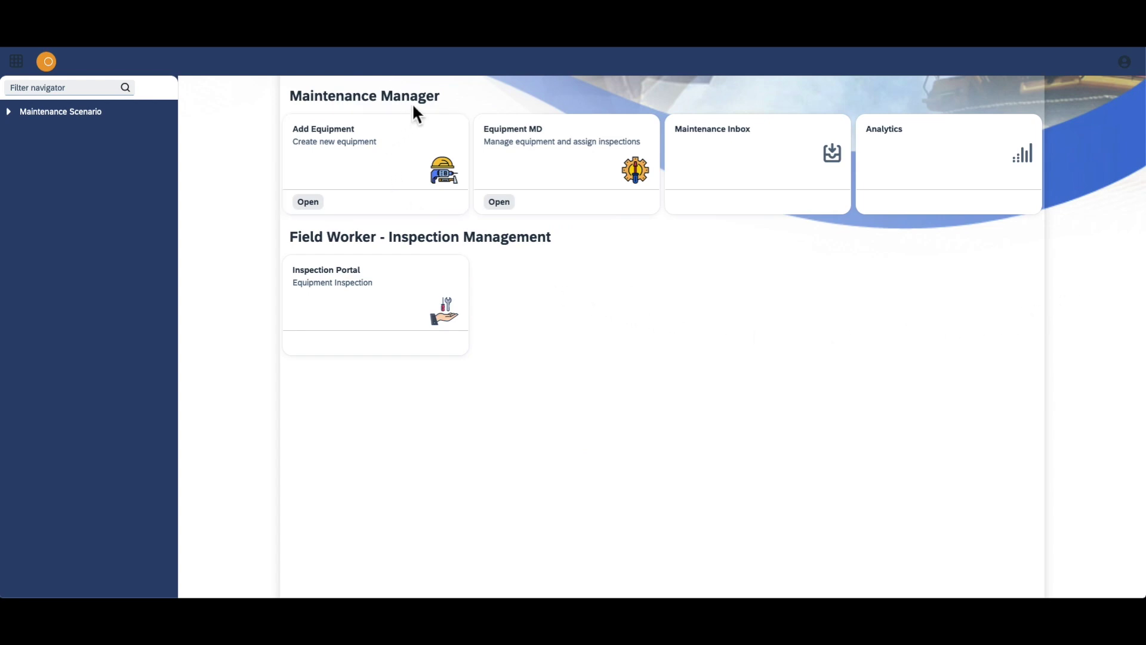
mouse_move(449, 102)
mouse_down()
mouse_move(400, 95)
mouse_move(448, 101)
mouse_up()
drag(558, 242, 558, 240)
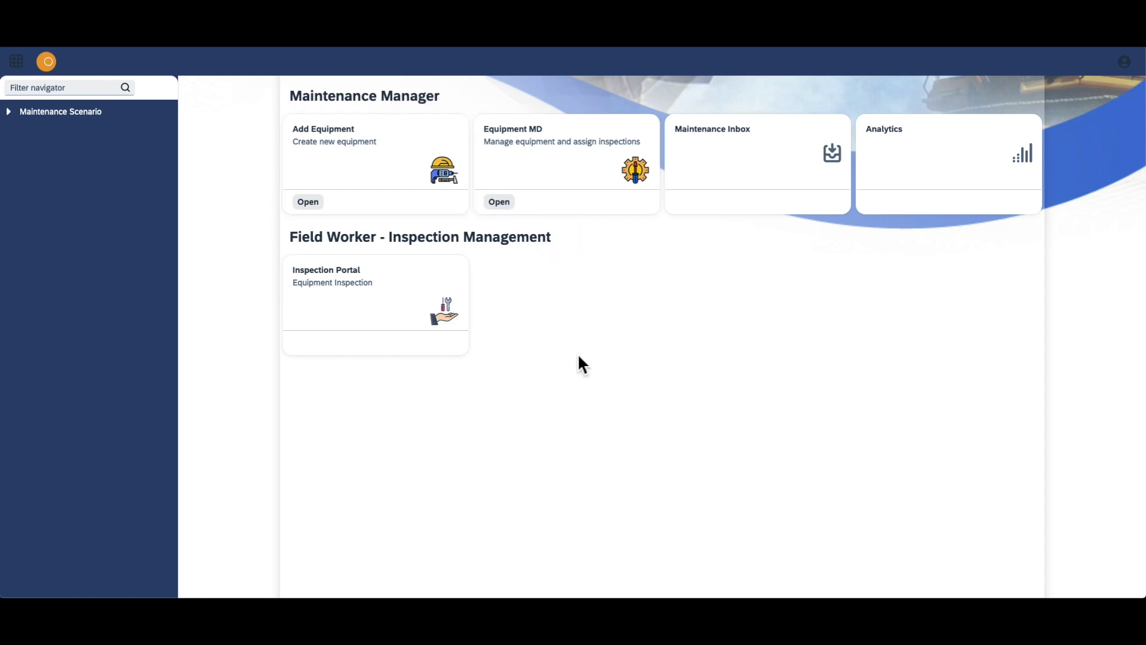